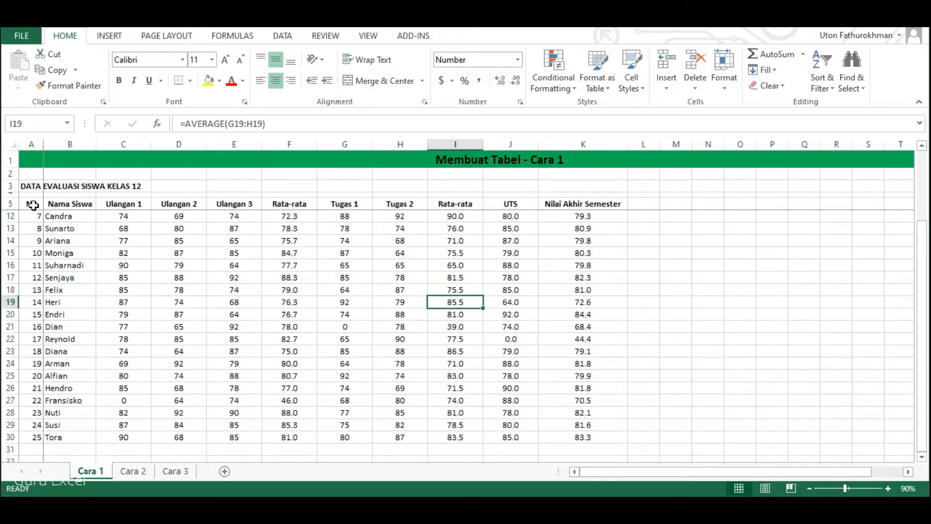
Format the student evaluation data in A5:K30 as a table with headers, using Table Style Medium 26.
click(32, 206)
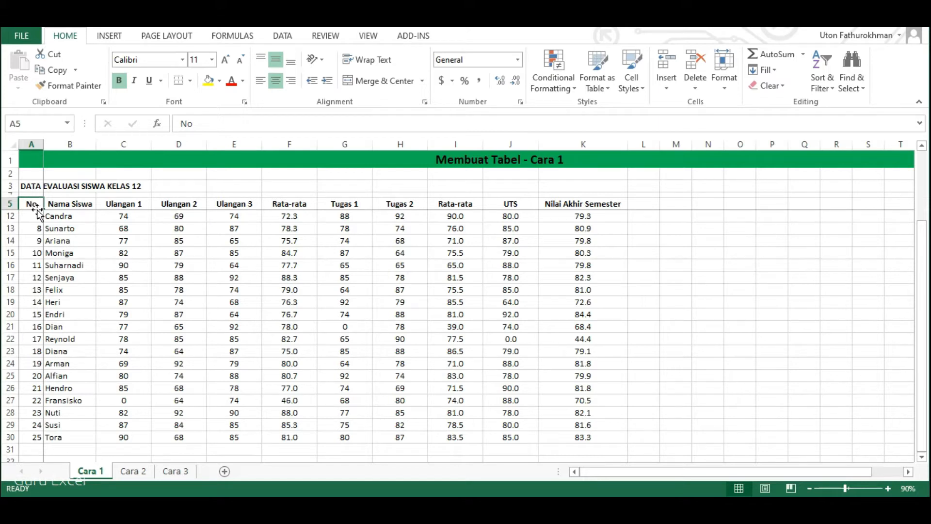
shift+click(603, 437)
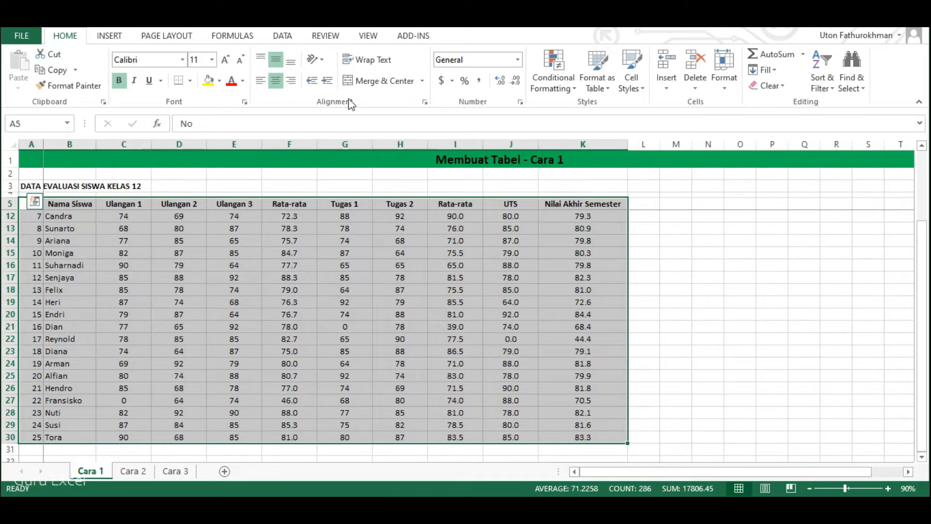
click(606, 90)
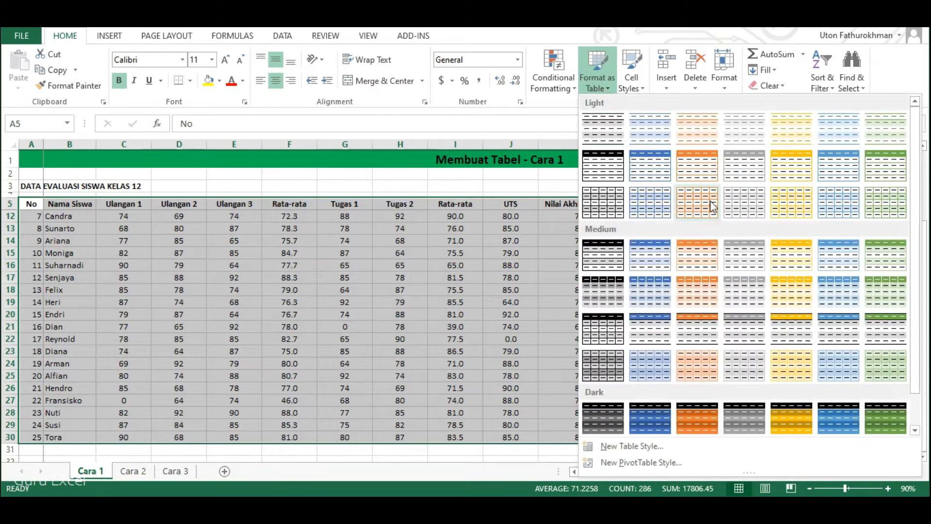
click(799, 357)
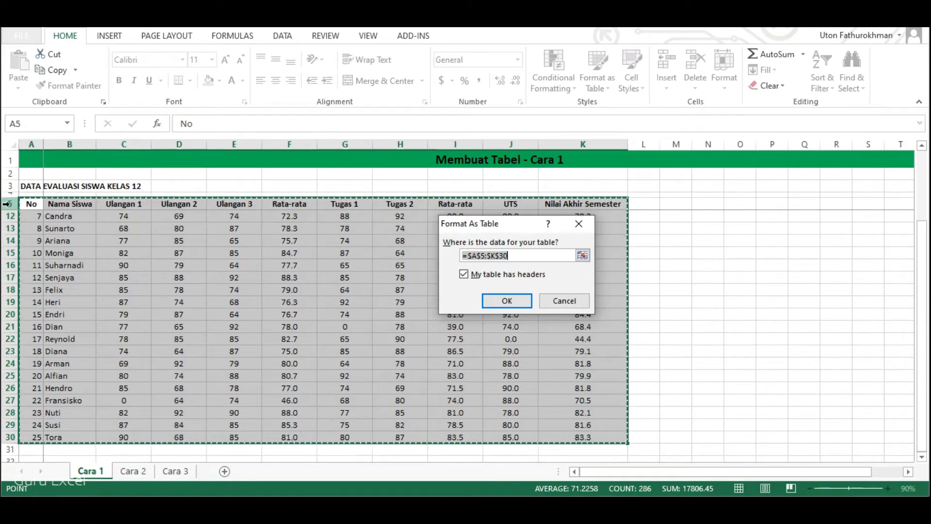
click(464, 275)
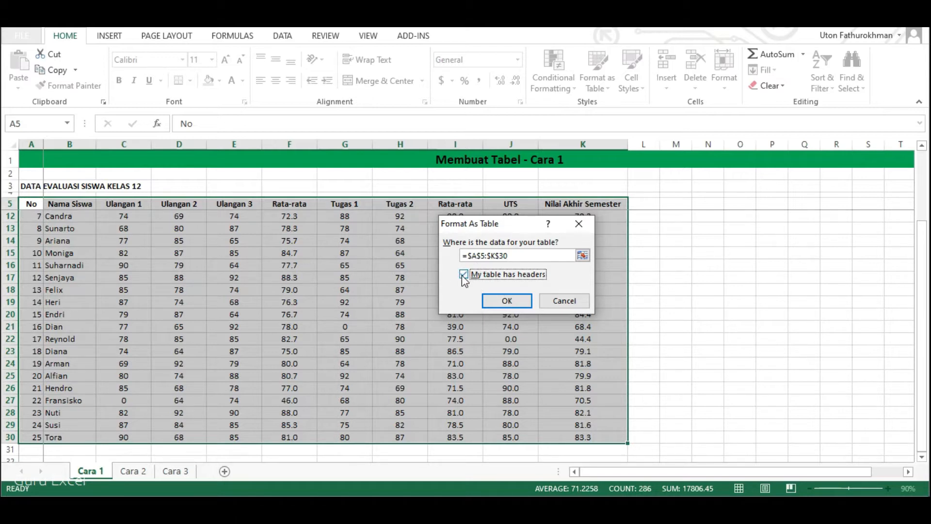
click(506, 301)
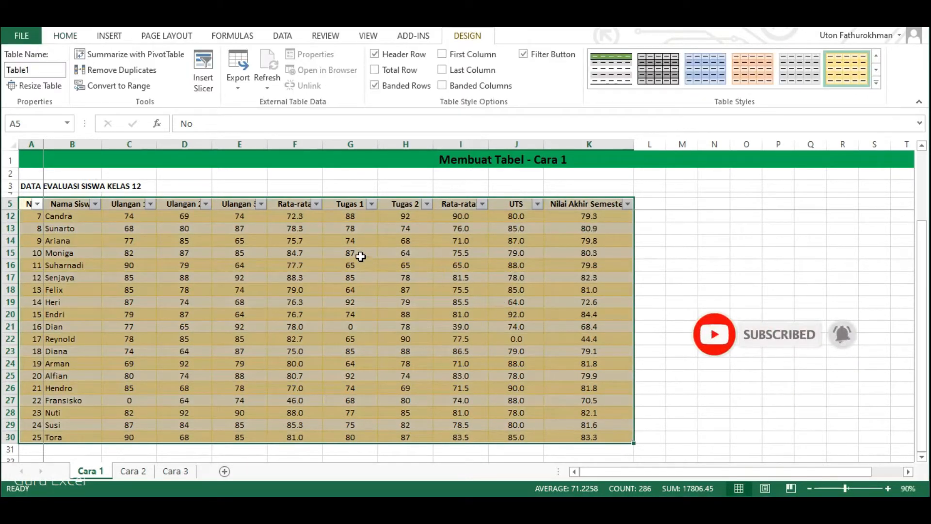
click(72, 241)
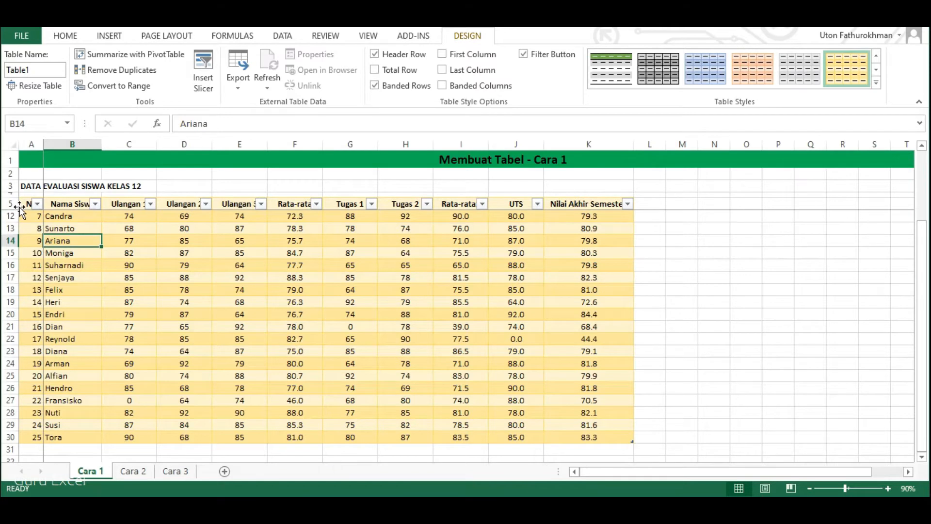
View the filter options and value list of the Ulangan 1 column, leaving the filter unchanged.
click(151, 205)
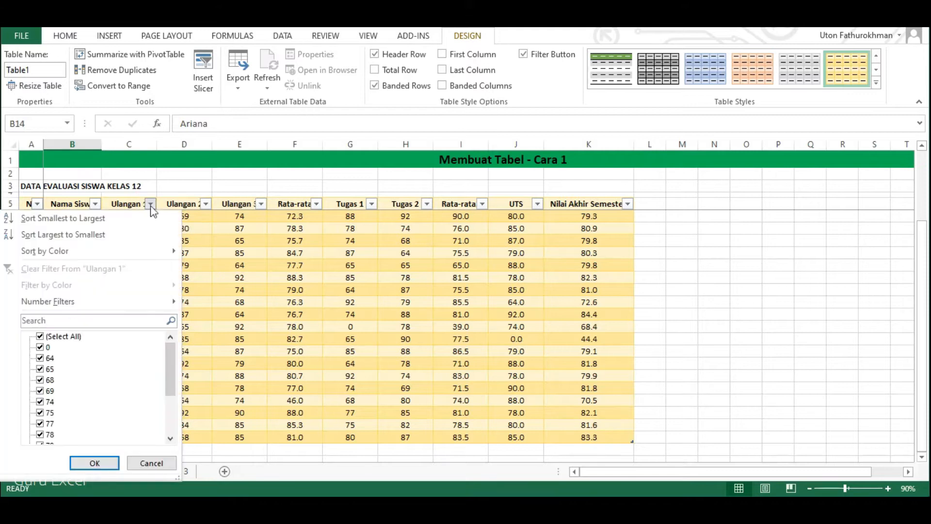
mouse_move(167, 351)
mouse_down()
mouse_move(168, 405)
mouse_move(171, 342)
mouse_up()
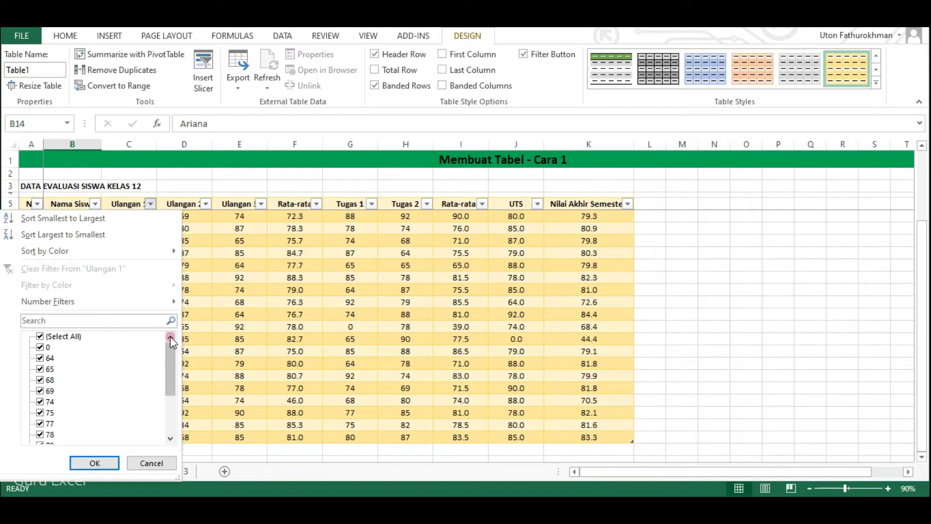
click(148, 463)
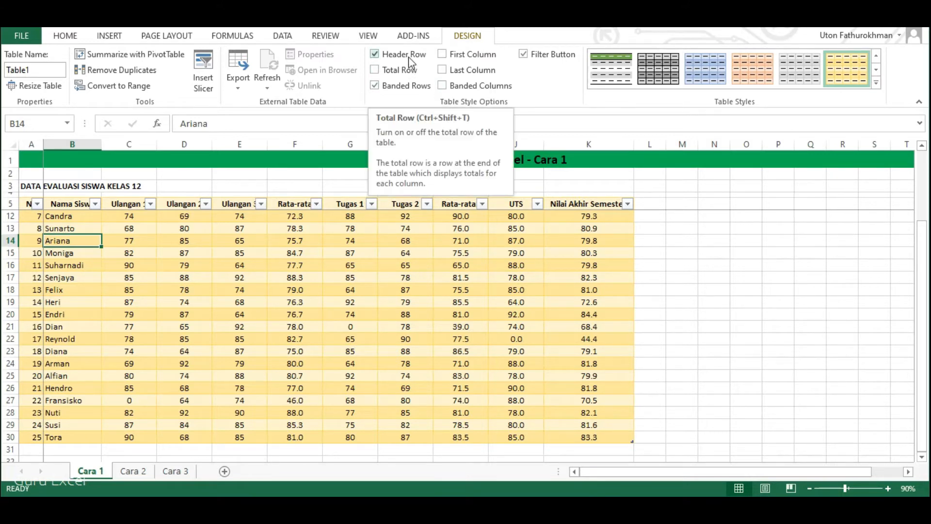
Switch the table's header row off and on again, and add a total row and remove it.
click(375, 54)
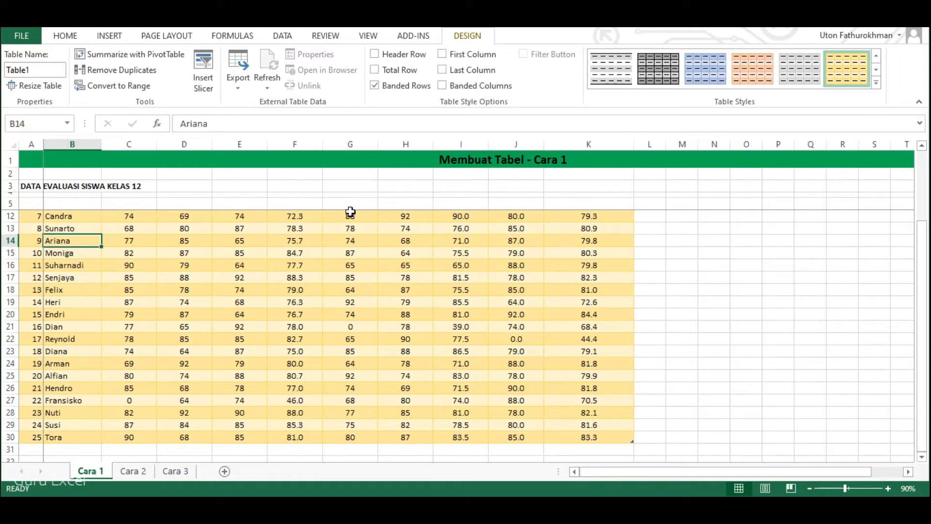
click(409, 56)
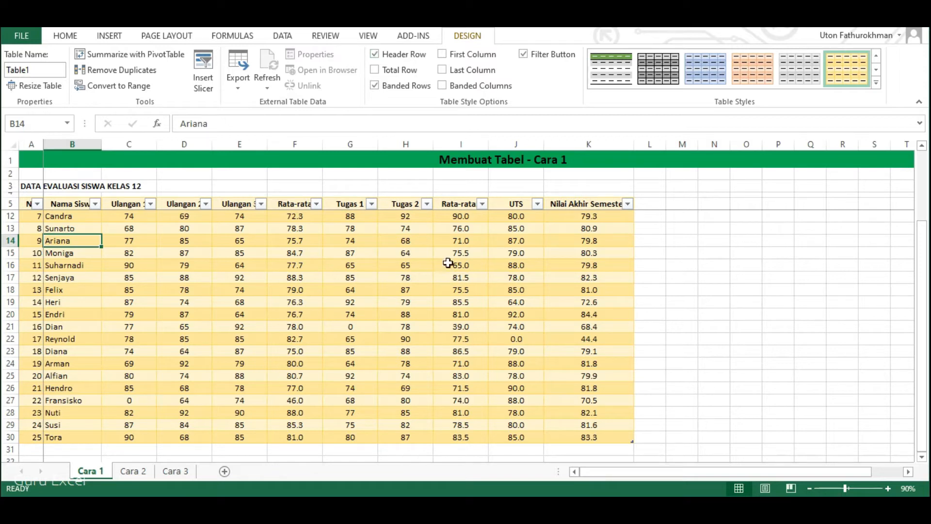
click(401, 76)
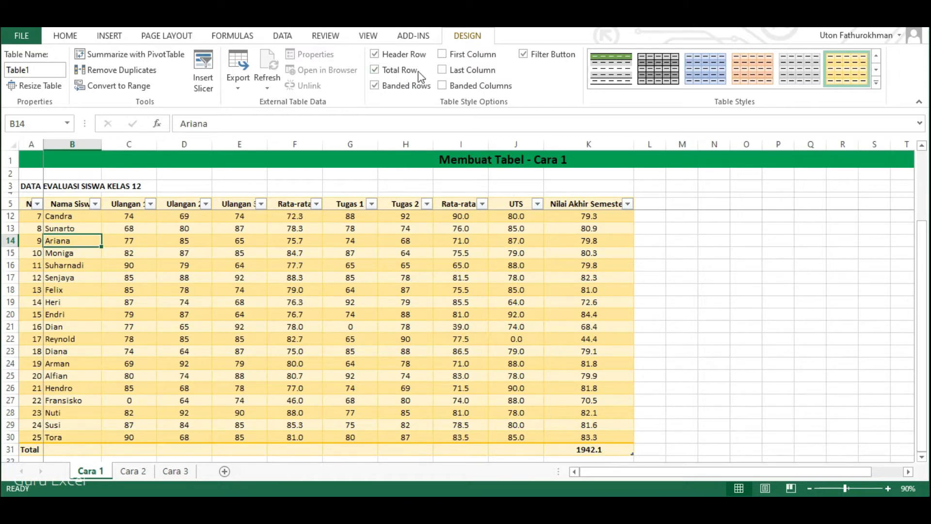
click(398, 73)
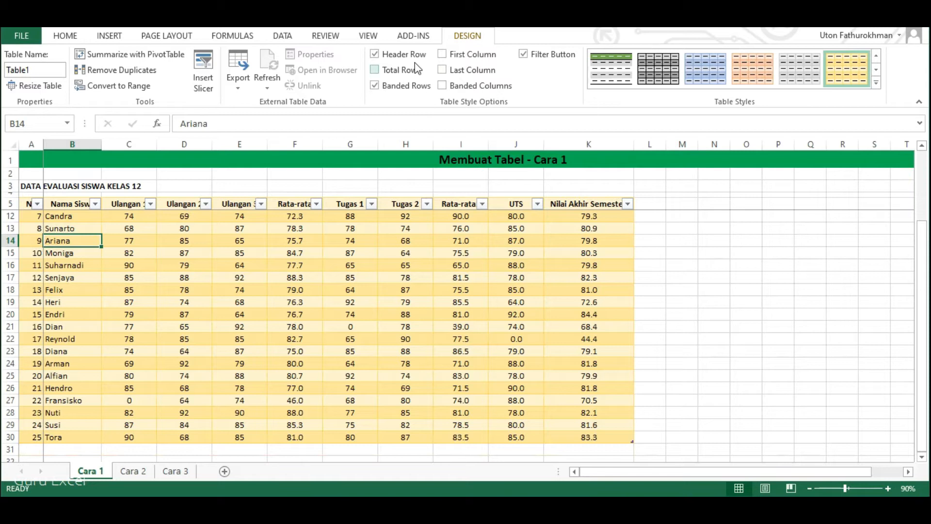
Turn the table's banded rows off and back on to compare the row shading.
click(398, 90)
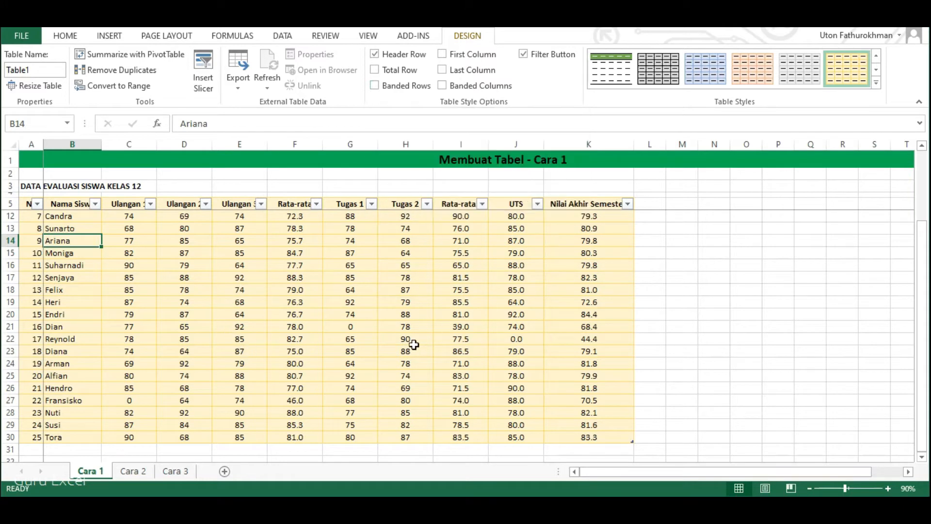
click(392, 92)
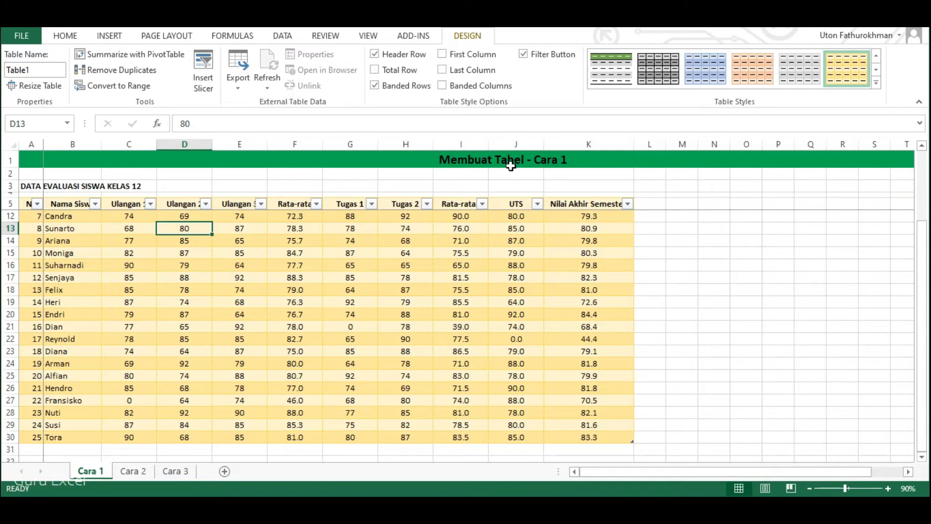
Try the First Column and Last Column emphasis on the table, turning each one off again.
click(461, 59)
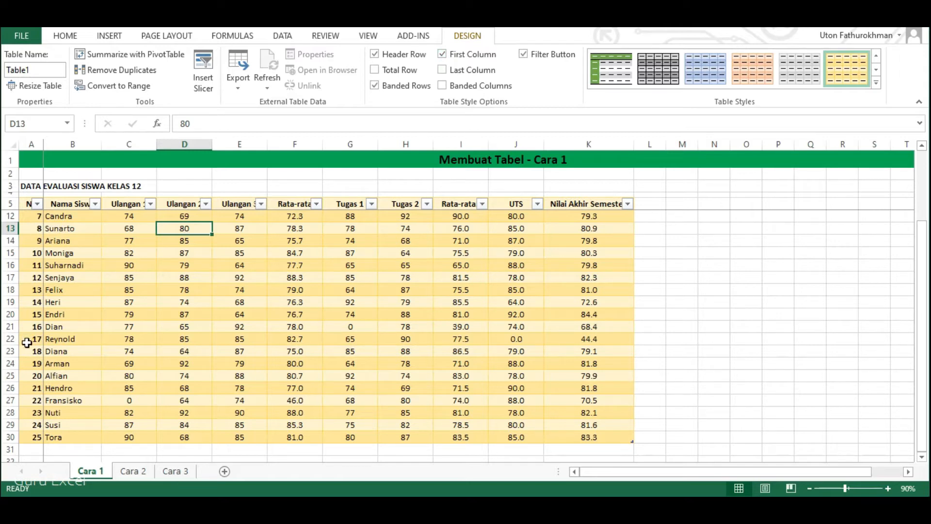
click(450, 58)
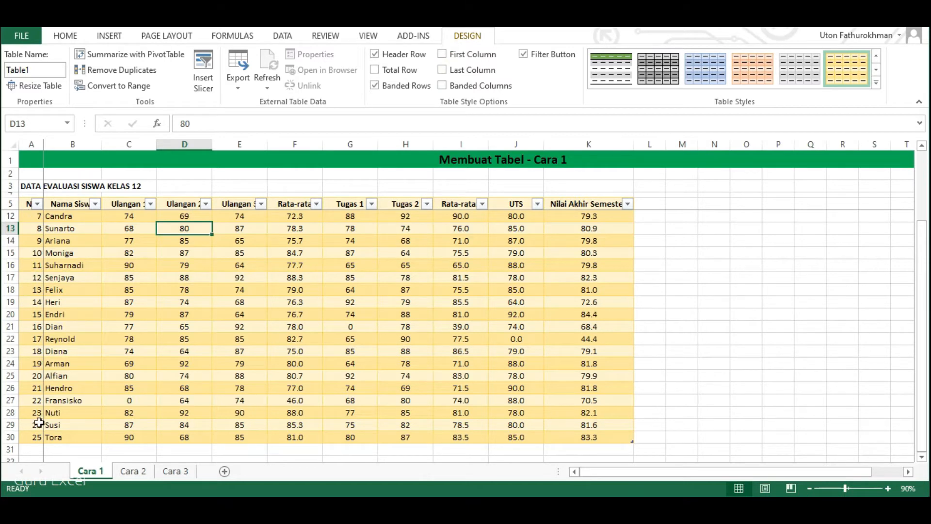
click(462, 76)
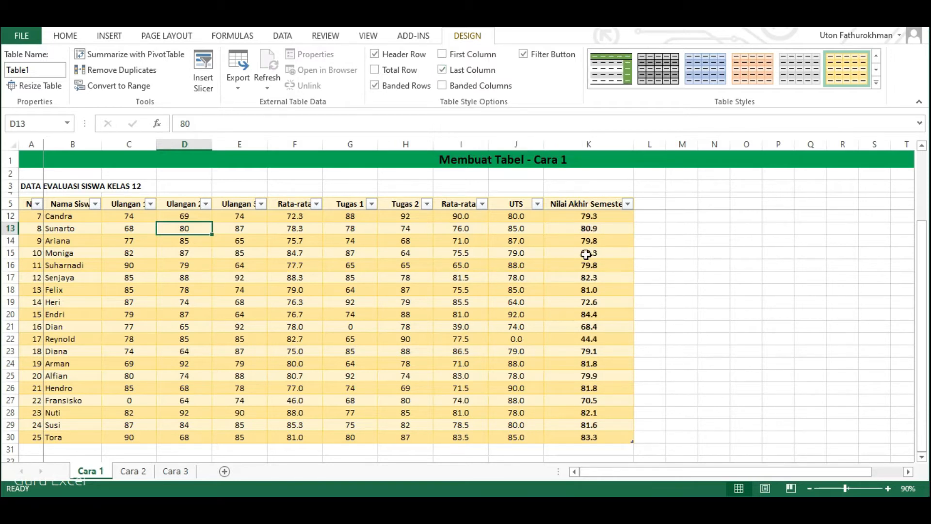
click(450, 71)
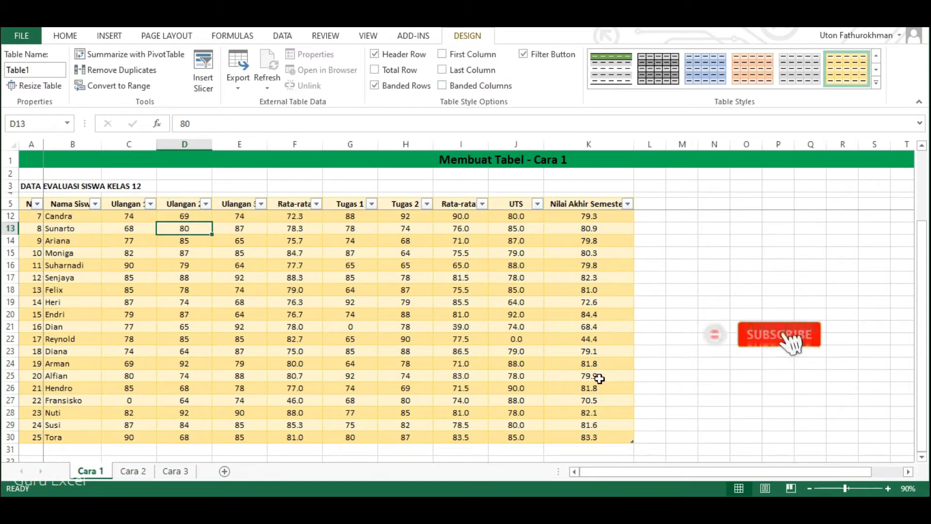
Try banded columns on the table, compare the shading across columns B to D and rows 13 and 15, and turn the banding off.
click(464, 88)
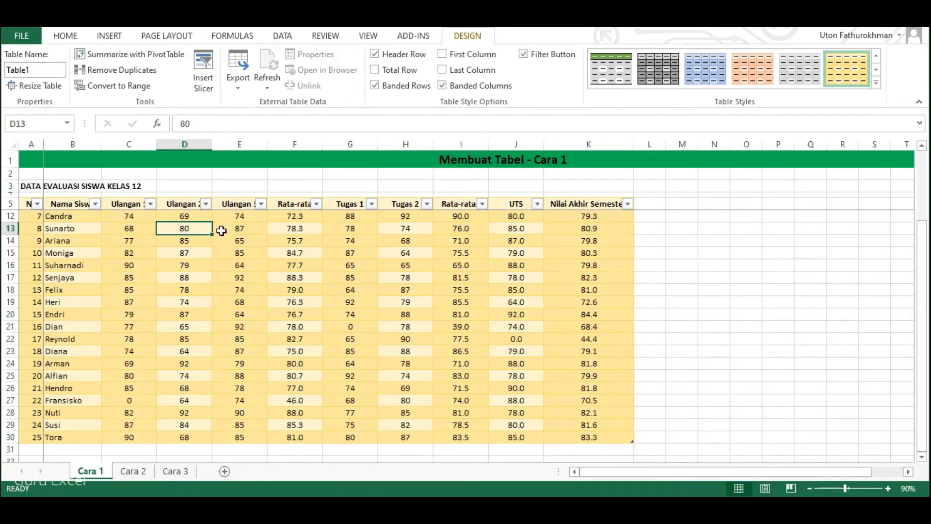
click(71, 144)
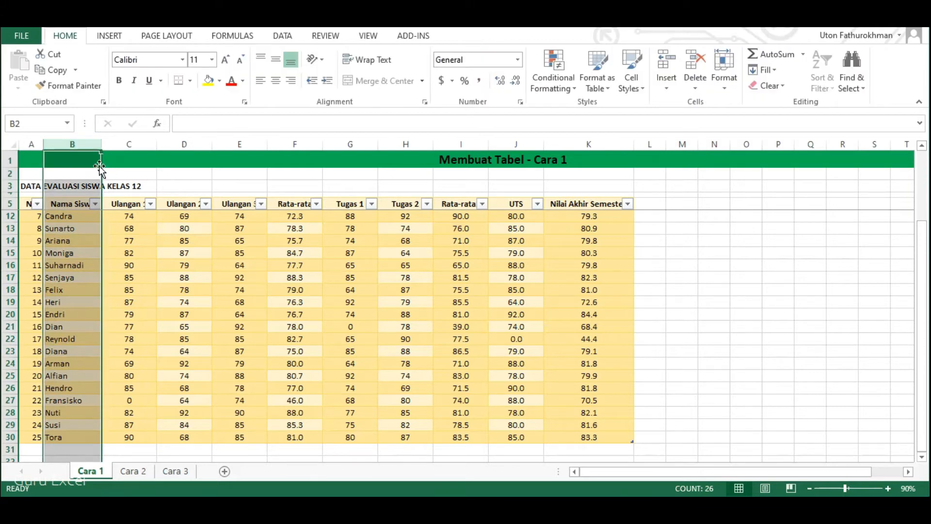
click(77, 228)
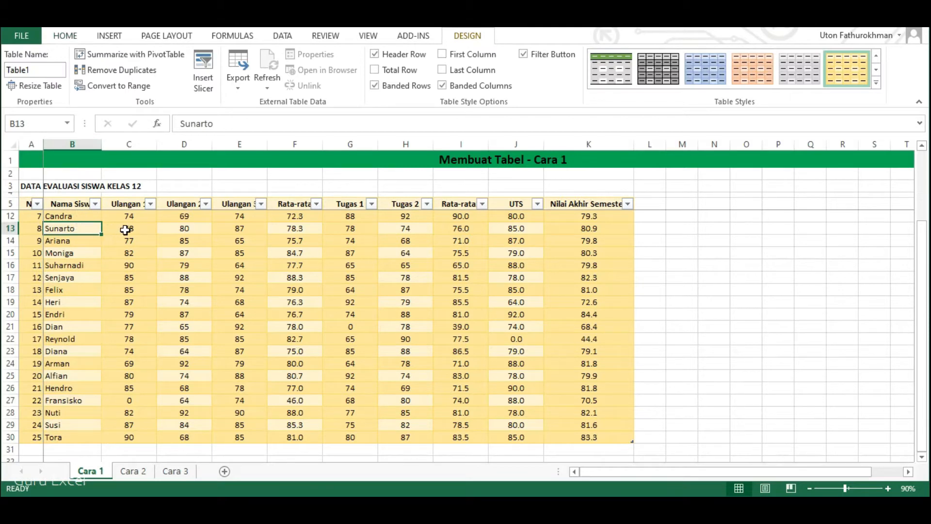
click(125, 229)
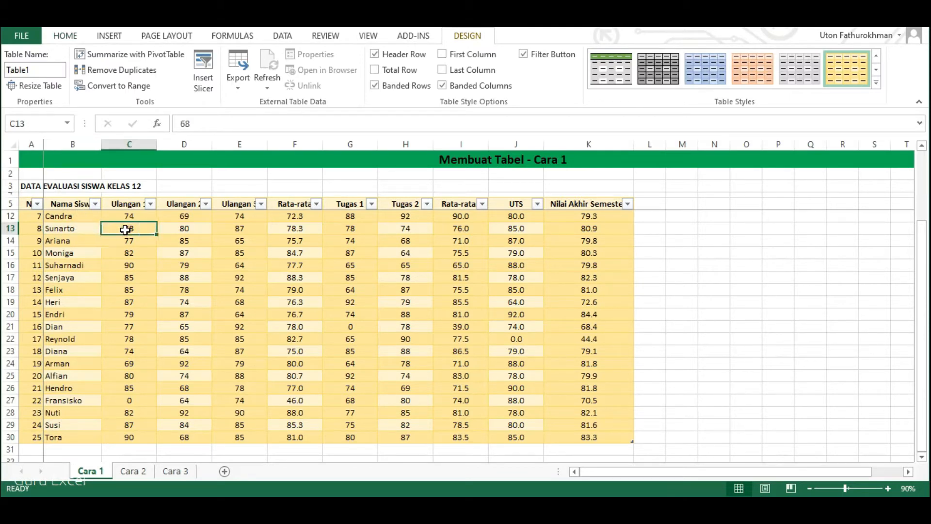
click(179, 229)
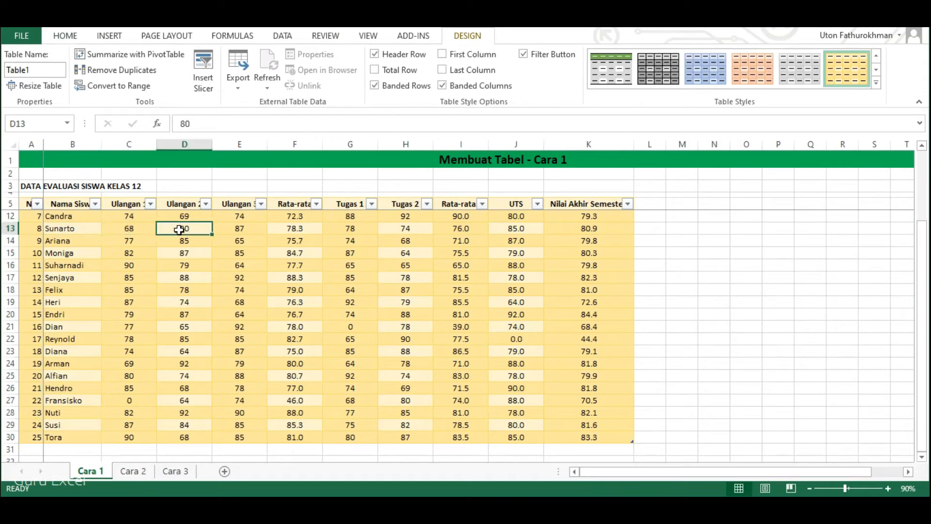
click(10, 228)
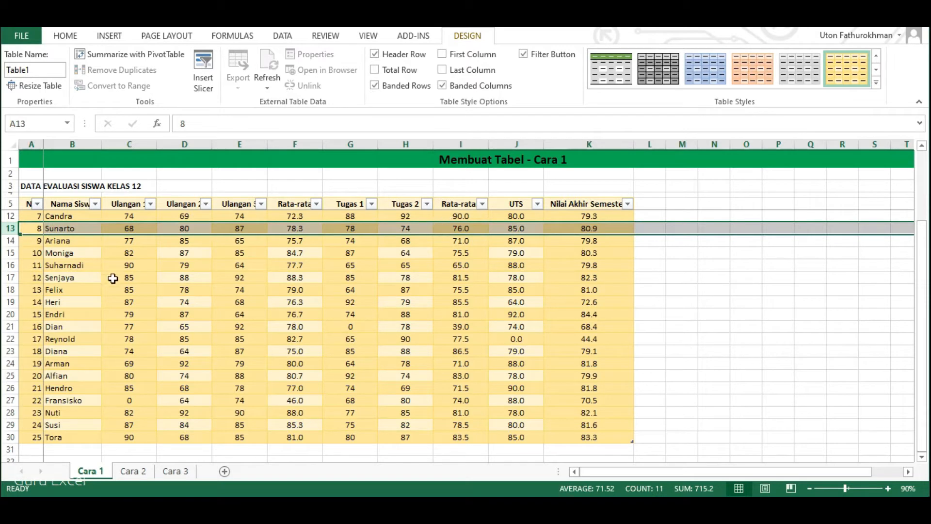
click(9, 252)
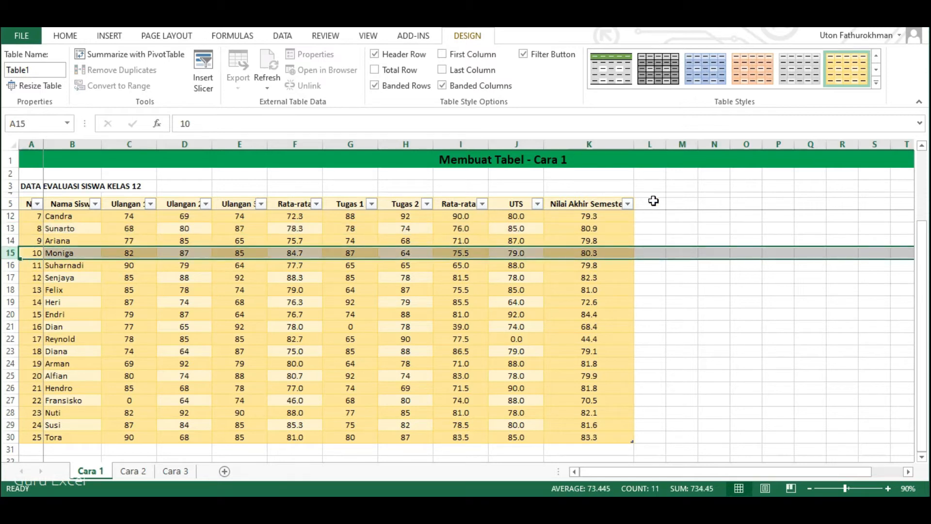
click(449, 87)
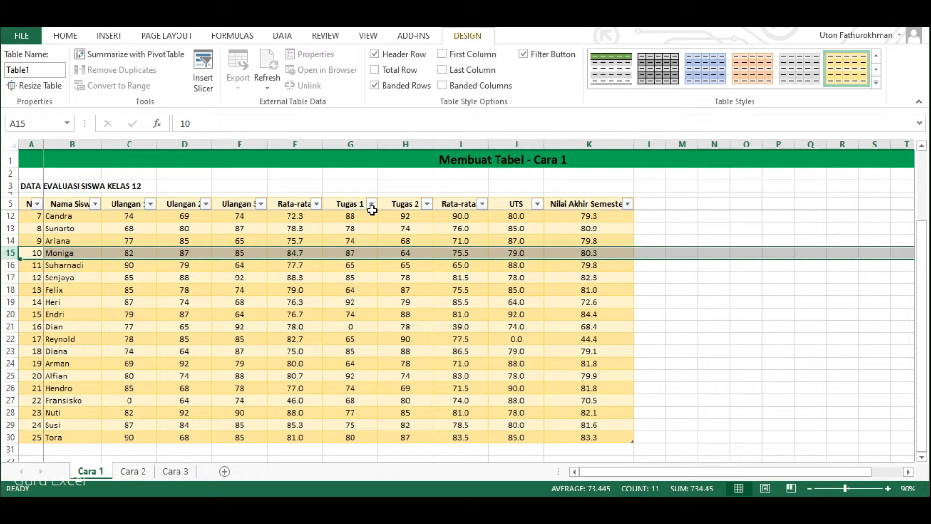
Hide and restore the table's filter buttons, and view the Tugas 2 filter list without applying a filter.
click(527, 58)
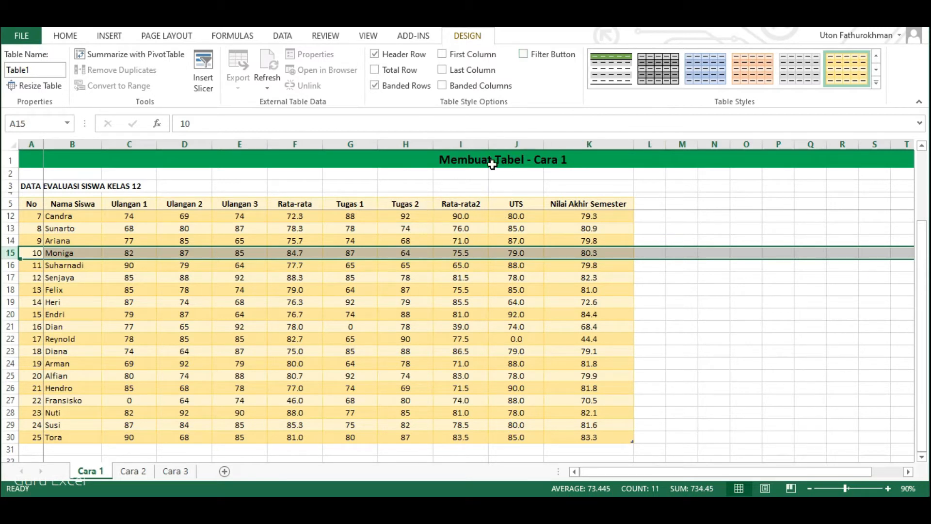
click(532, 56)
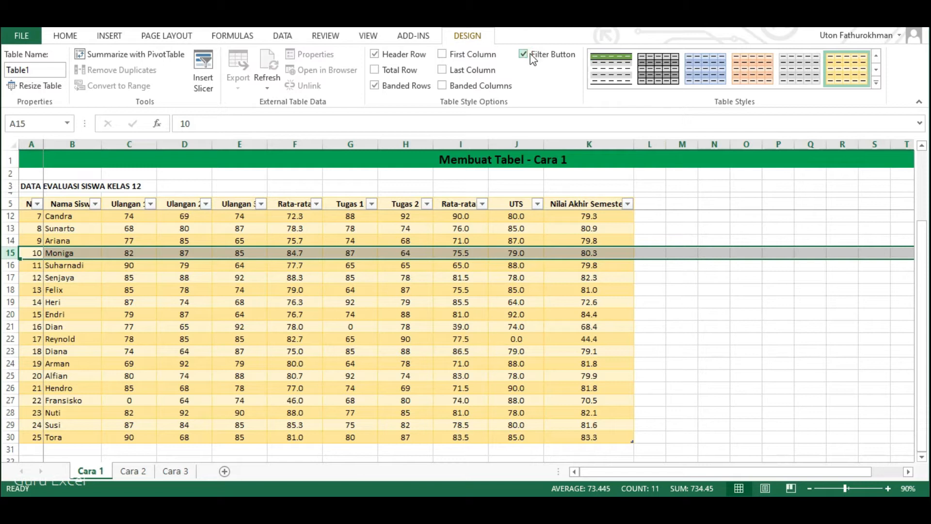
click(410, 225)
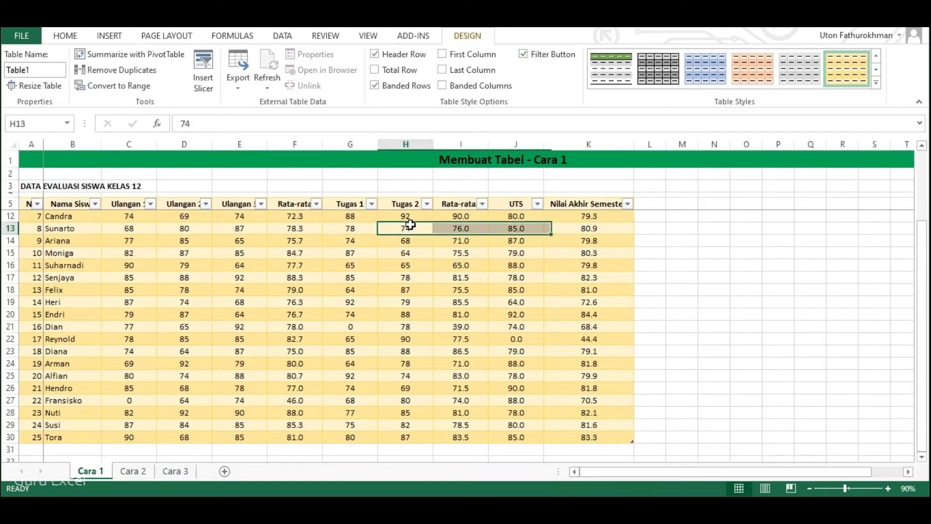
click(427, 205)
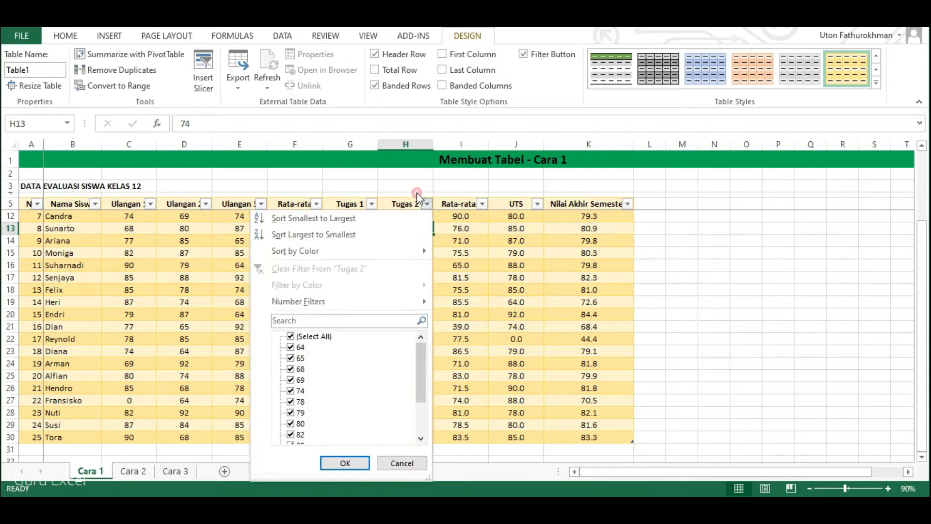
mouse_move(418, 354)
mouse_down()
mouse_move(428, 404)
mouse_move(427, 346)
mouse_up()
click(410, 468)
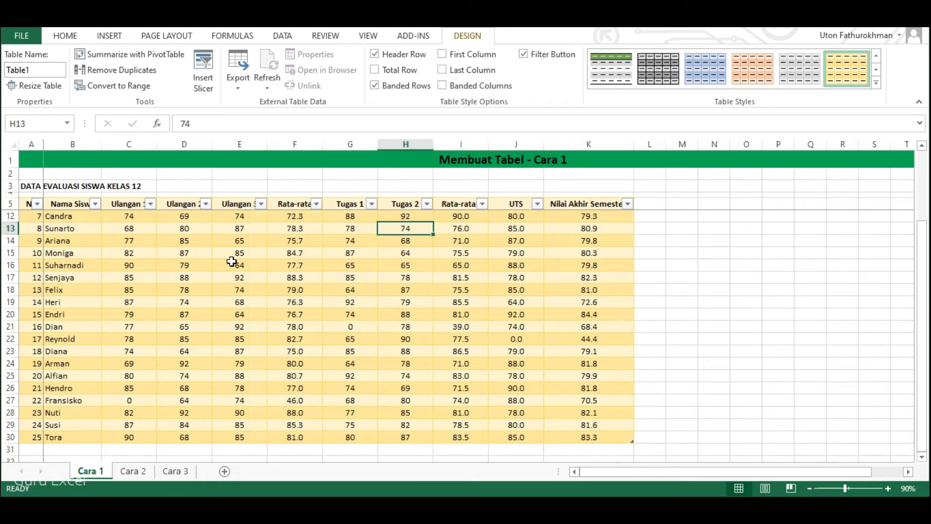
Switch to the Cara 2 worksheet.
scroll(233, 354, up, 2)
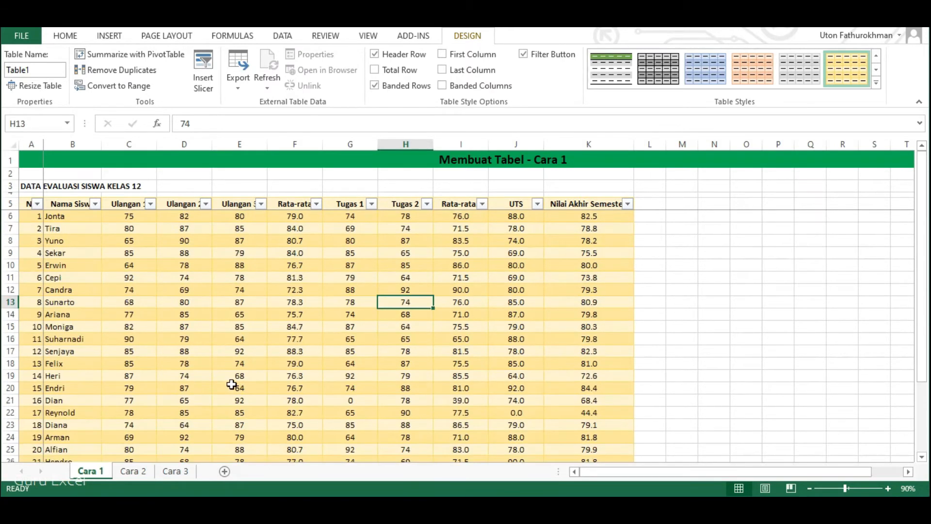
click(141, 474)
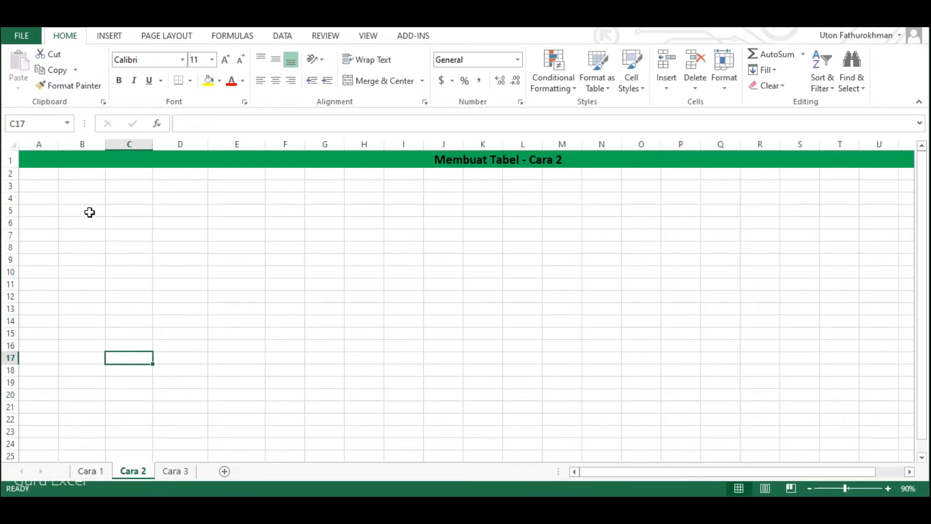
Insert a table over the empty range B5:I18, leaving the option for existing headers off.
click(109, 38)
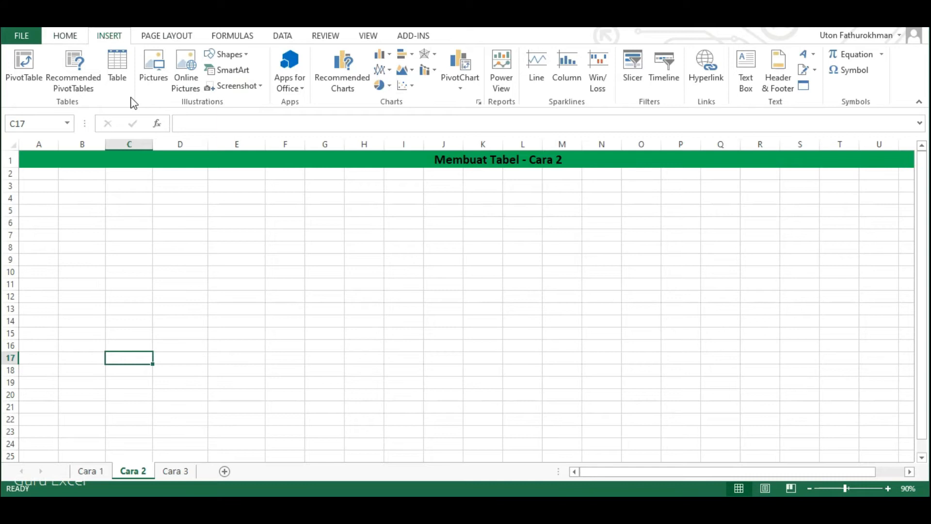
click(118, 71)
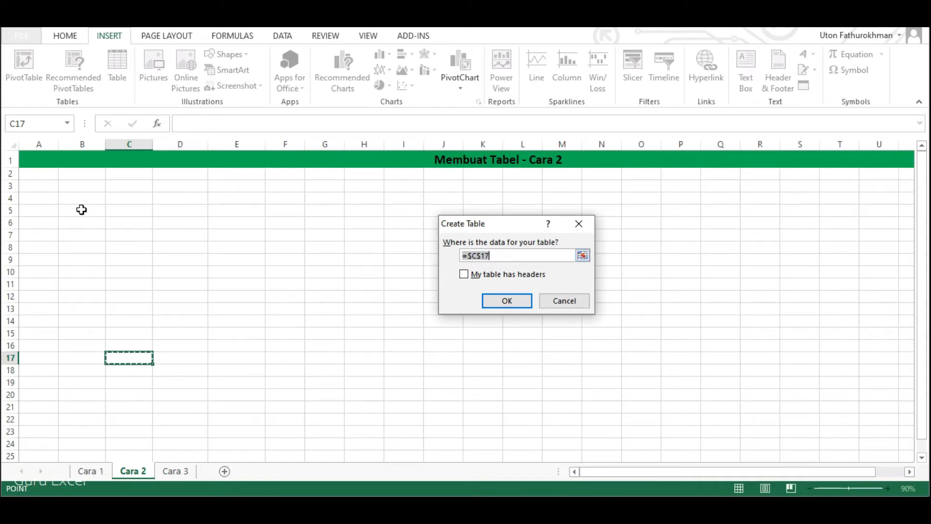
drag(80, 210, 402, 372)
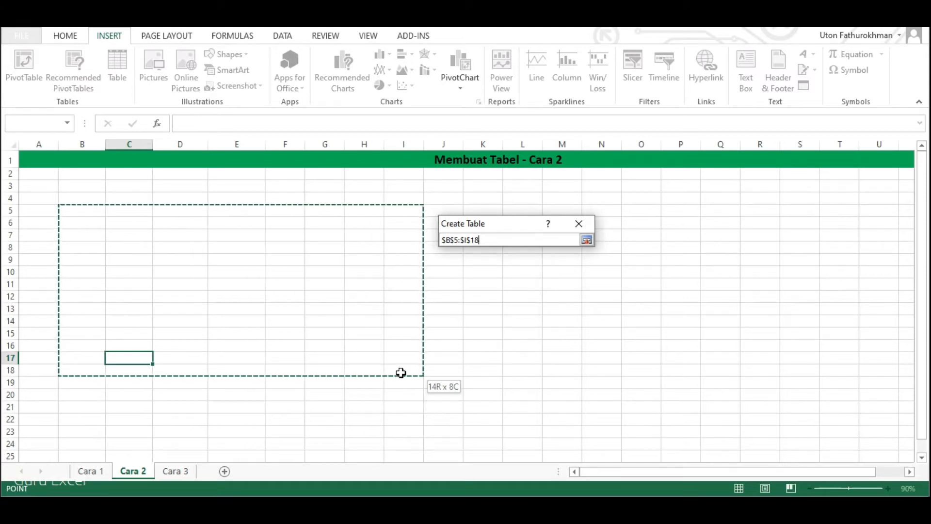
drag(399, 373, 399, 372)
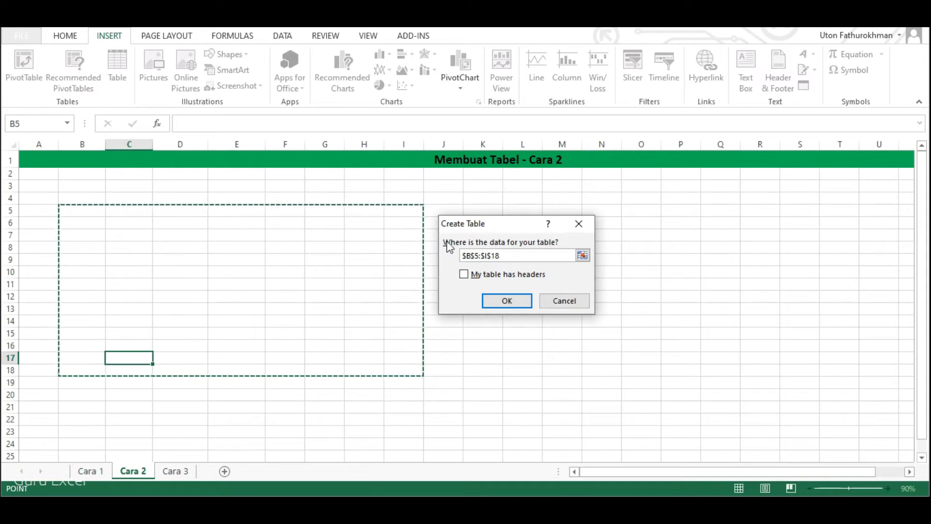
click(477, 275)
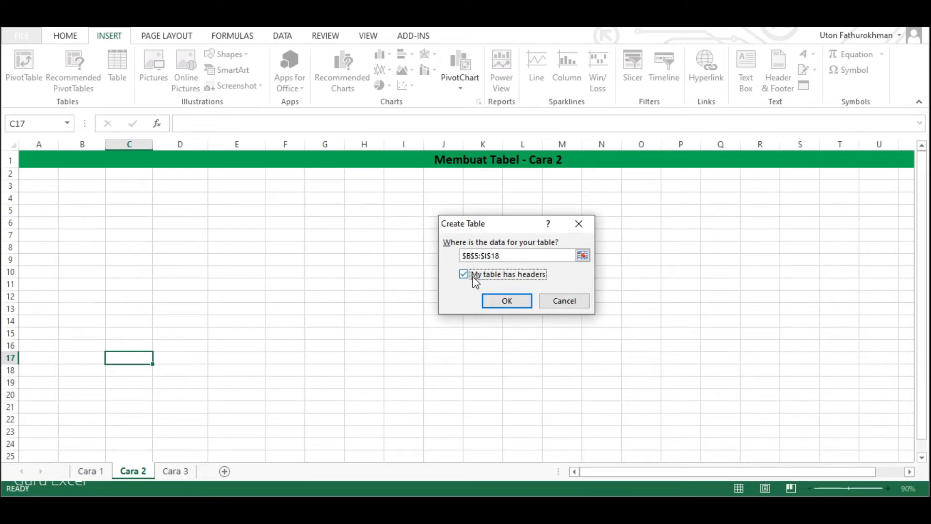
click(506, 302)
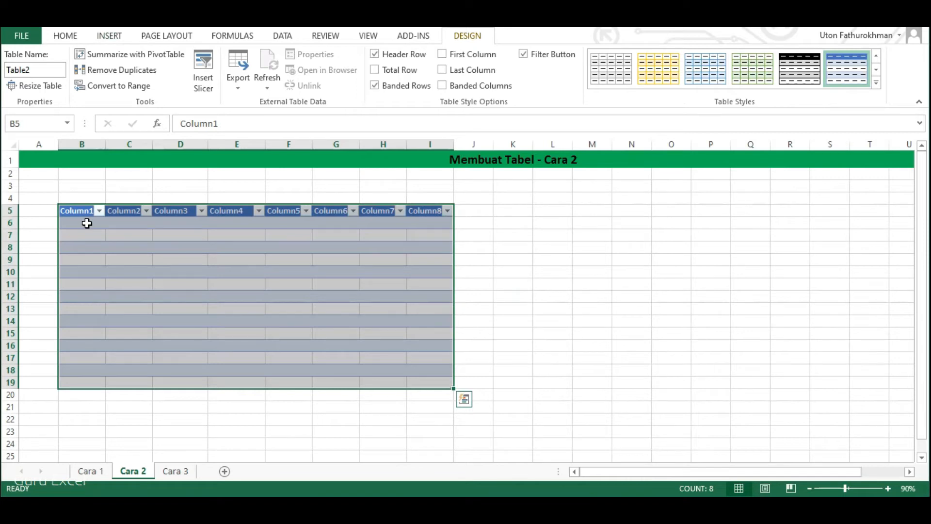
Rename the table's first three column headers as No, Nama and Jenis Kelamin.
click(87, 224)
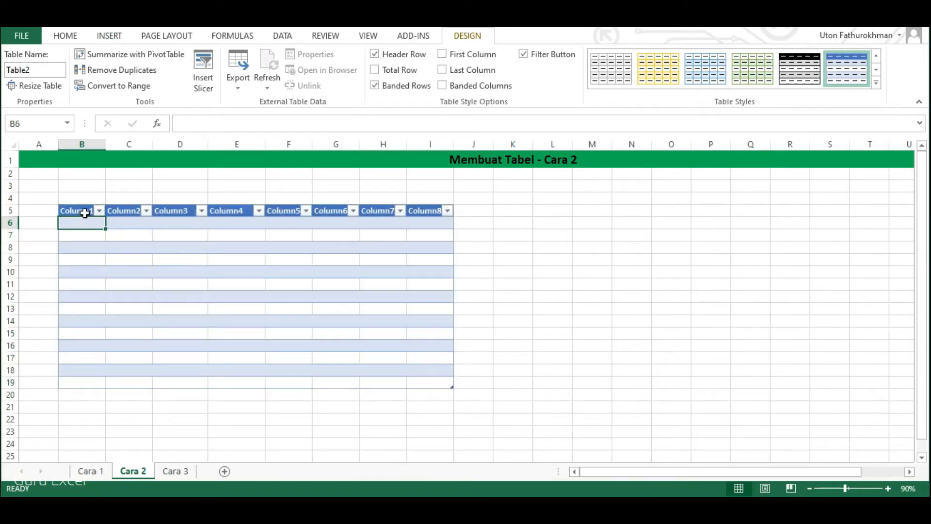
click(77, 209)
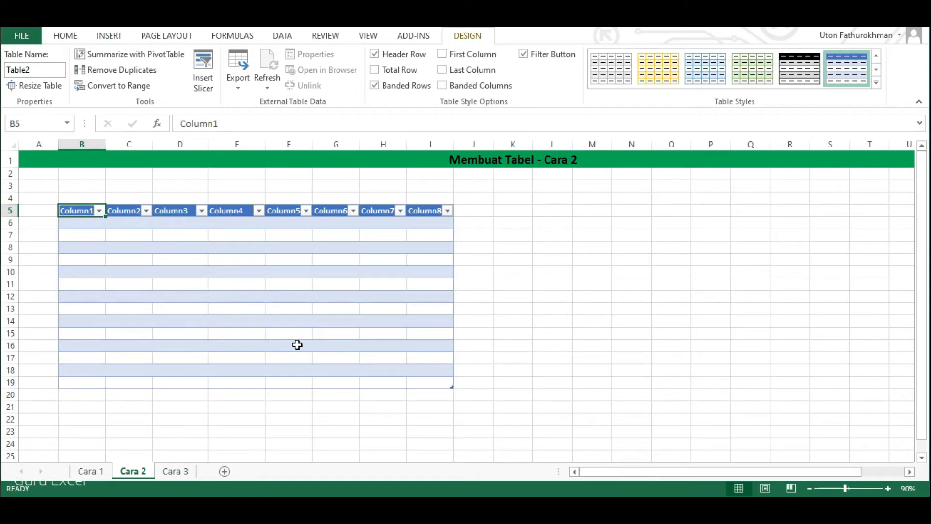
text(No)
key(Return)
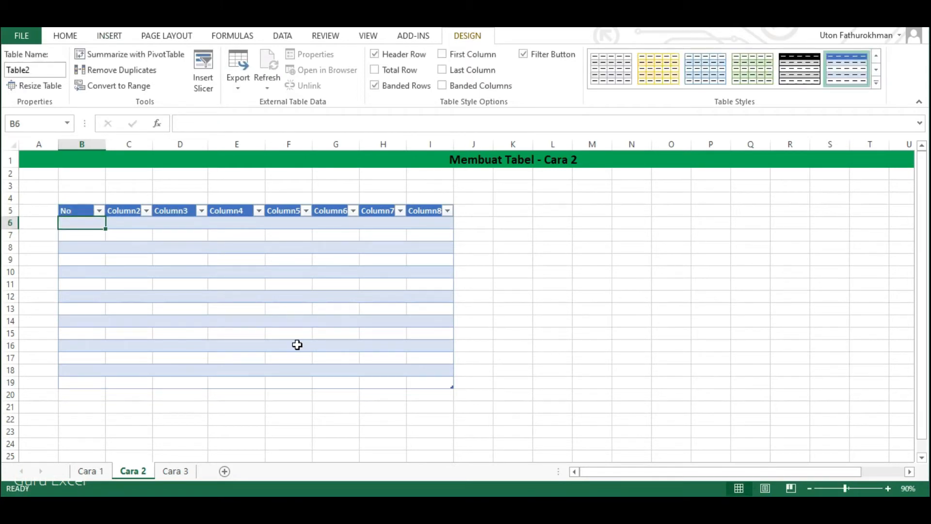
key(Up)
key(Right)
key(Left)
key(Right)
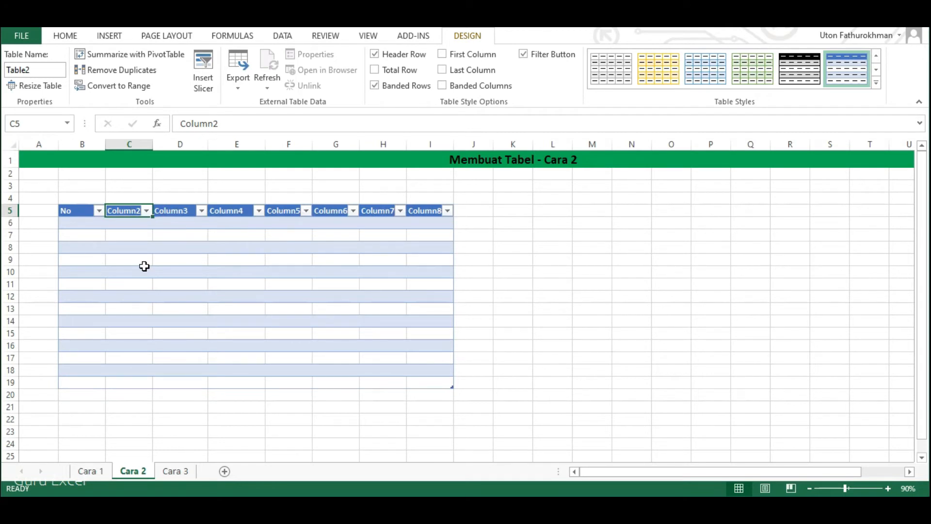
text(Nama)
key(Tab)
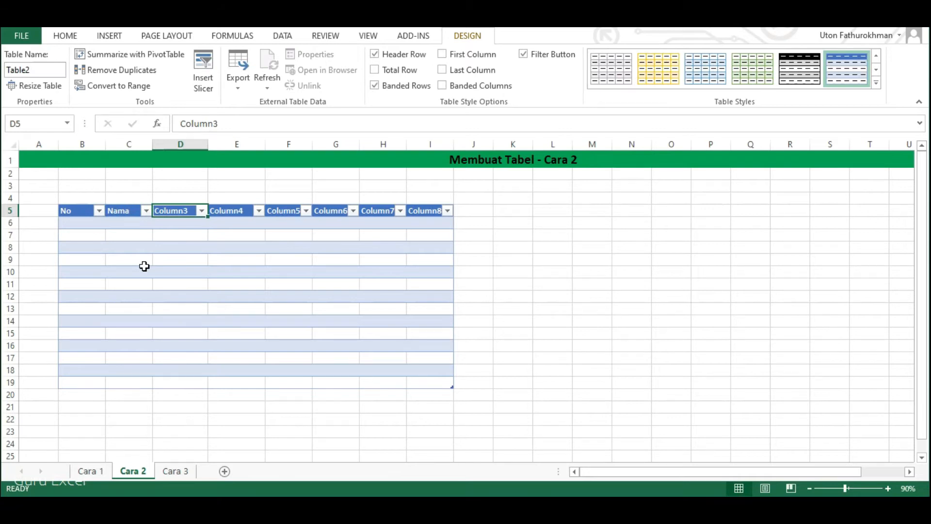
text(Jenis Kelam)
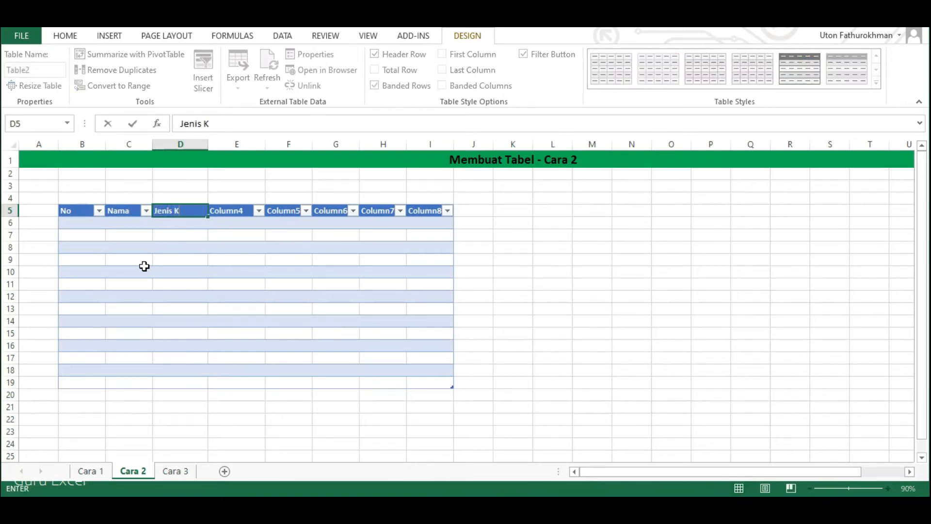
text(in)
key(Tab)
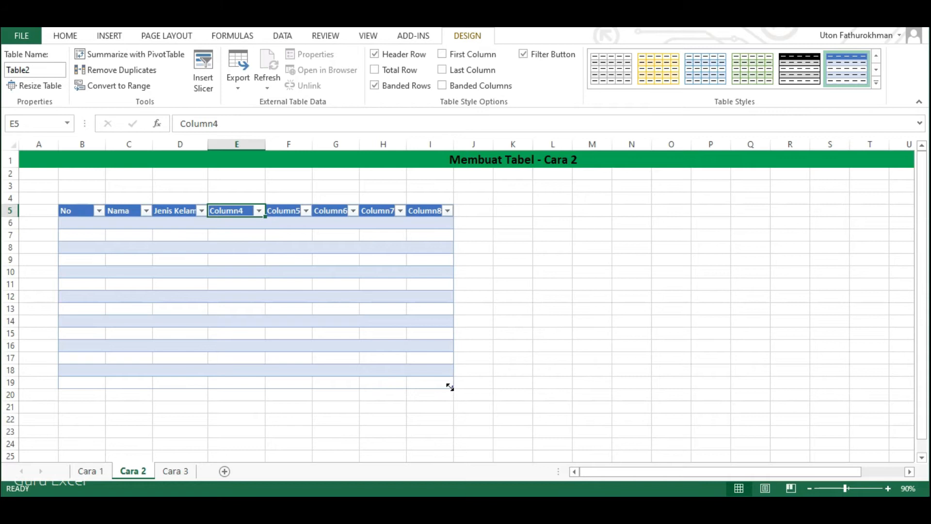
Shrink the table to columns B through D and number its No column from 1 to 14.
drag(443, 385, 223, 363)
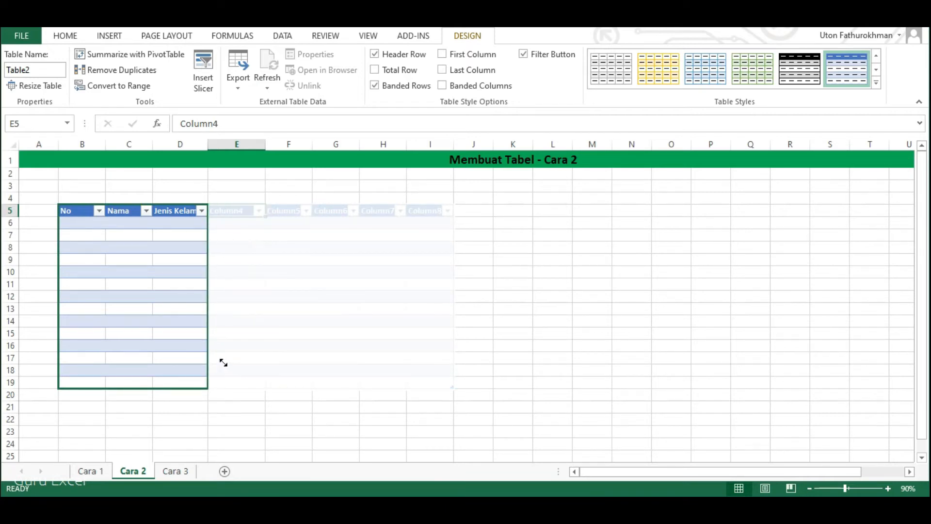
drag(224, 363, 224, 362)
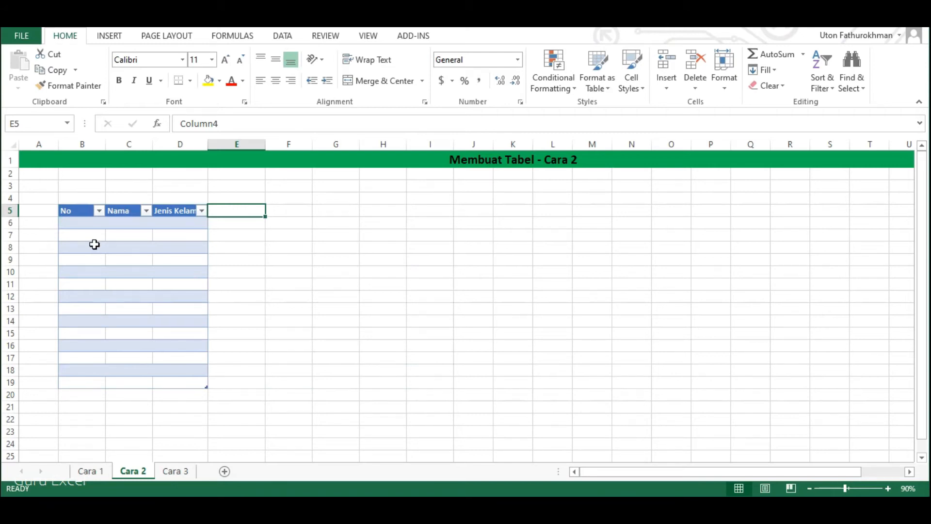
click(83, 224)
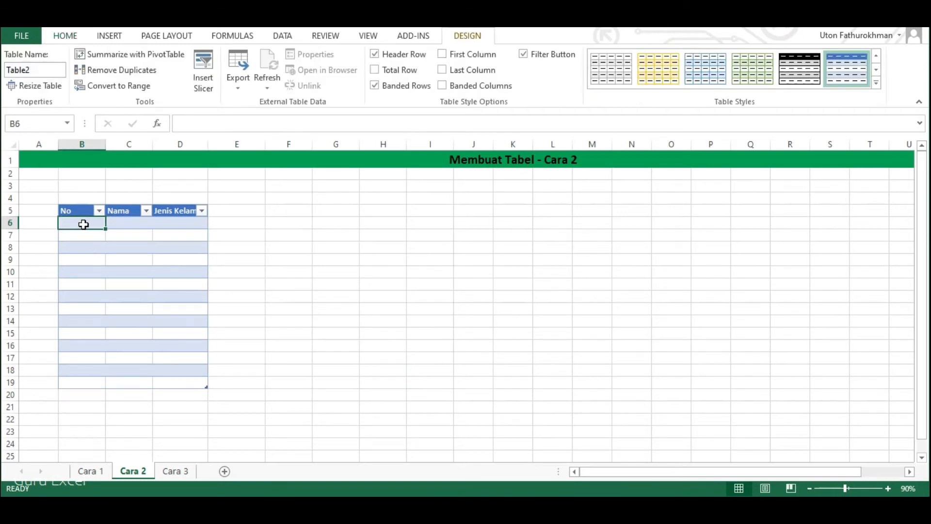
text(1)
key(Return)
text(2)
key(Return)
drag(83, 224, 102, 386)
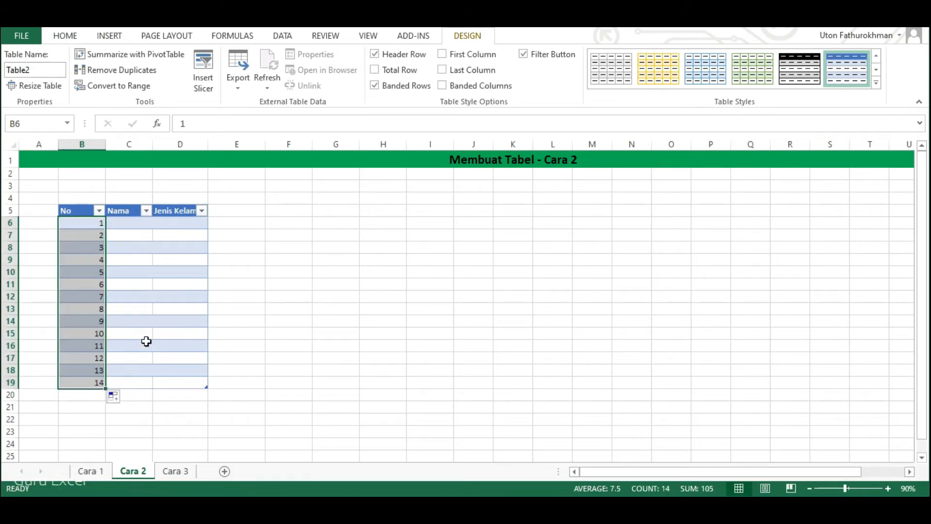
Fill in the first table row with the person's name under Nama and Laki-laki under Jenis Kelamin.
click(122, 223)
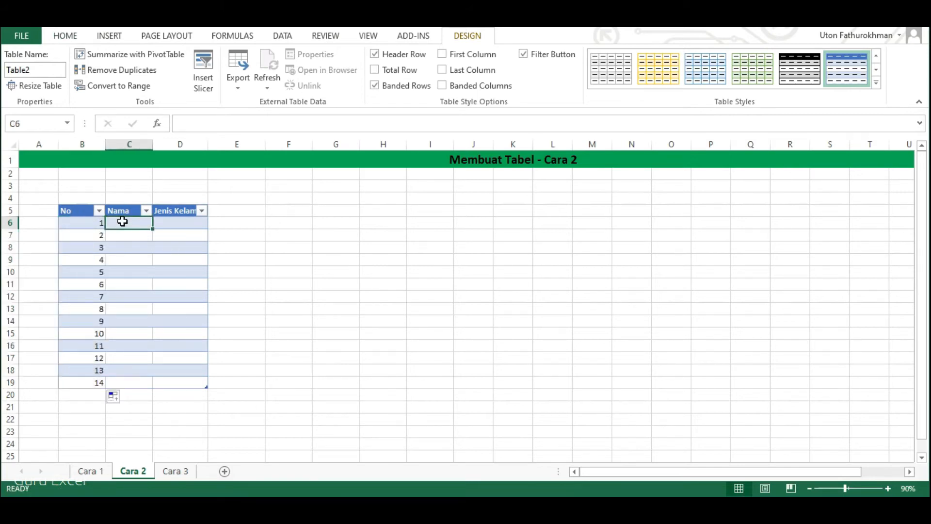
text(Adi)
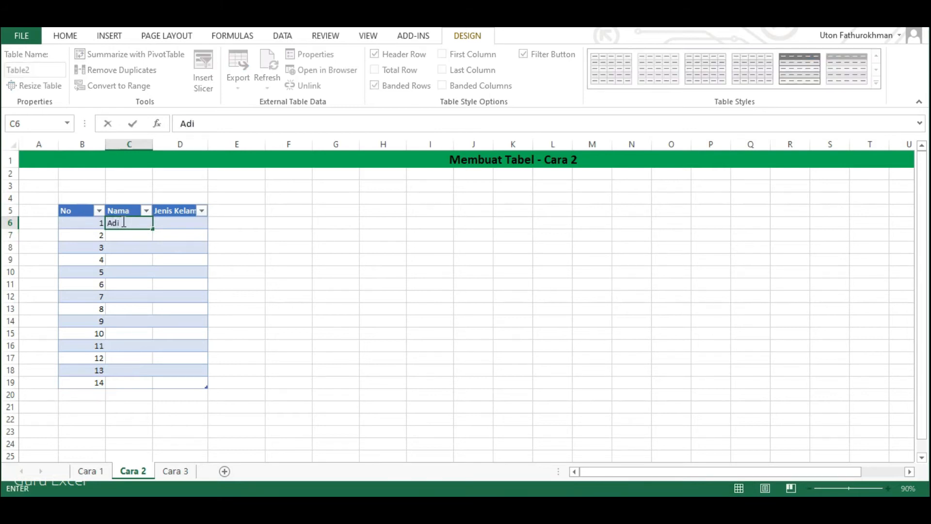
key(Tab)
text(Laki-laki)
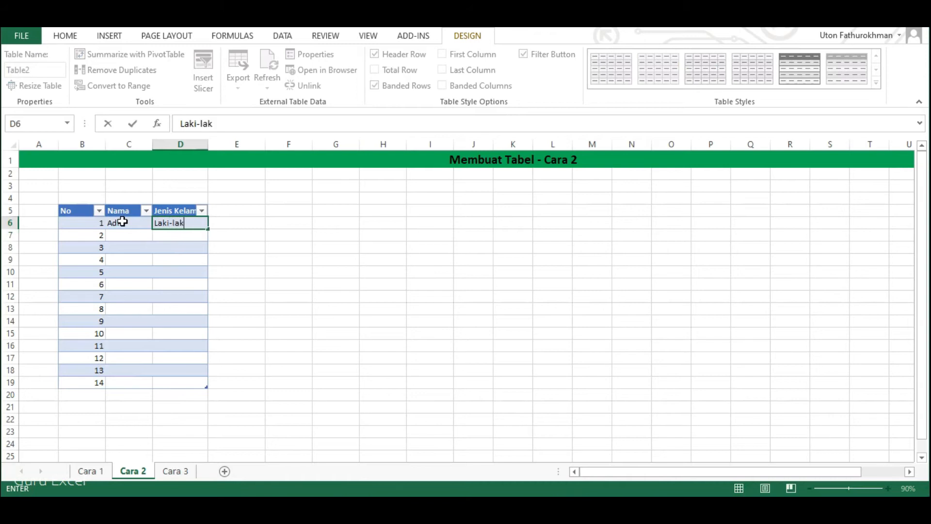
key(Tab)
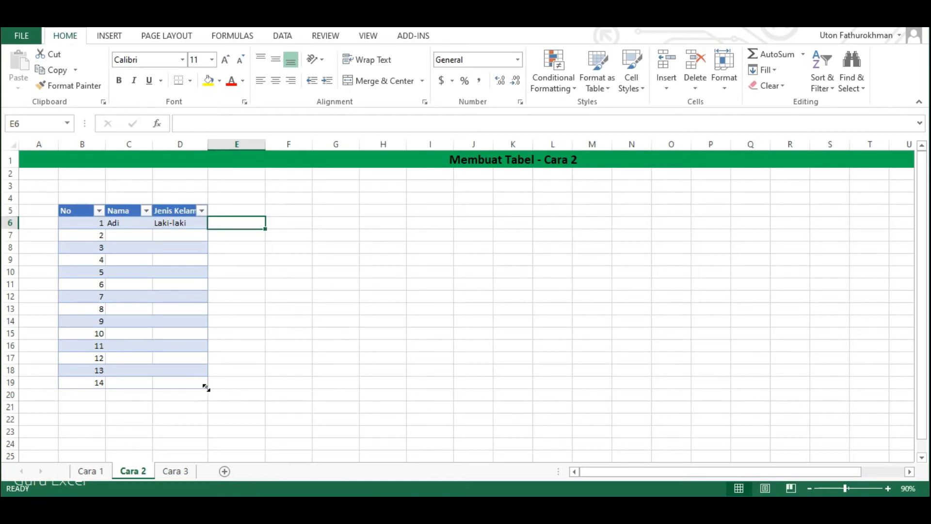
Extend the table by two columns so it reaches column F, keeping row 19 as the last row.
drag(206, 388, 262, 387)
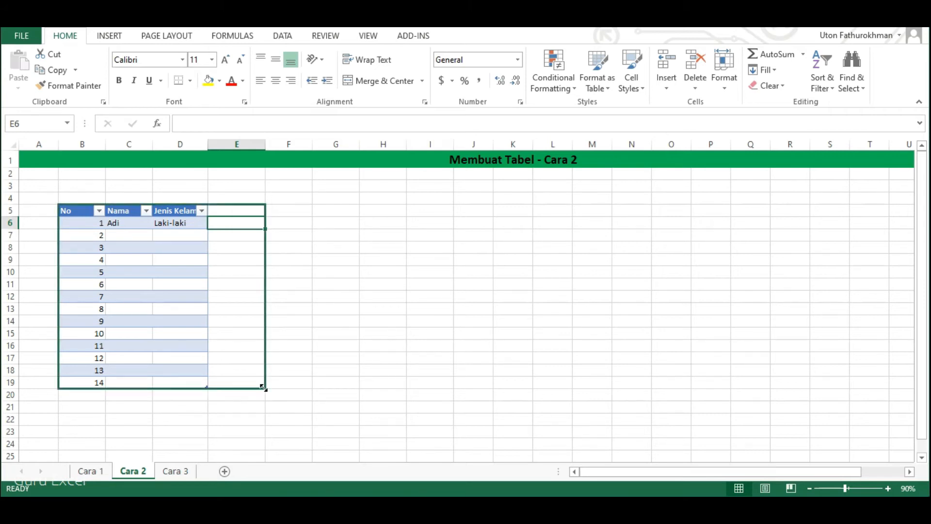
drag(263, 388, 295, 386)
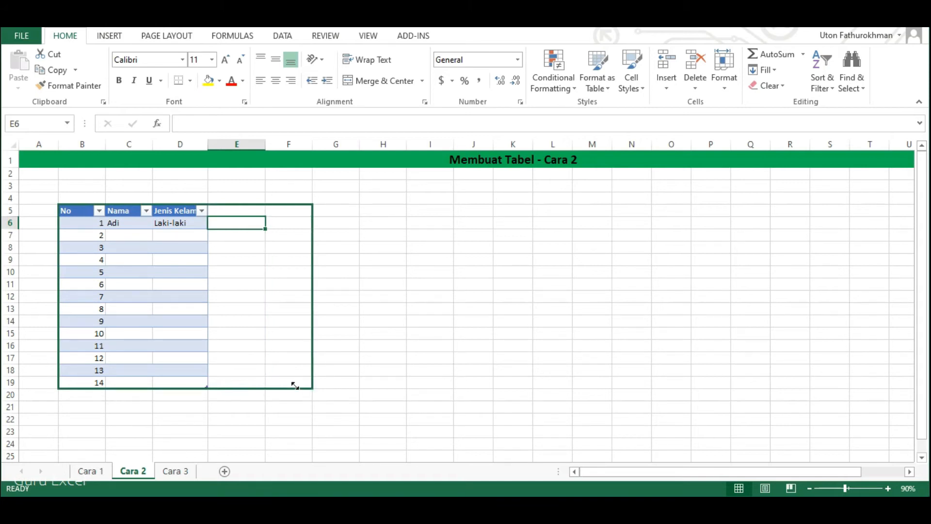
drag(295, 385, 296, 385)
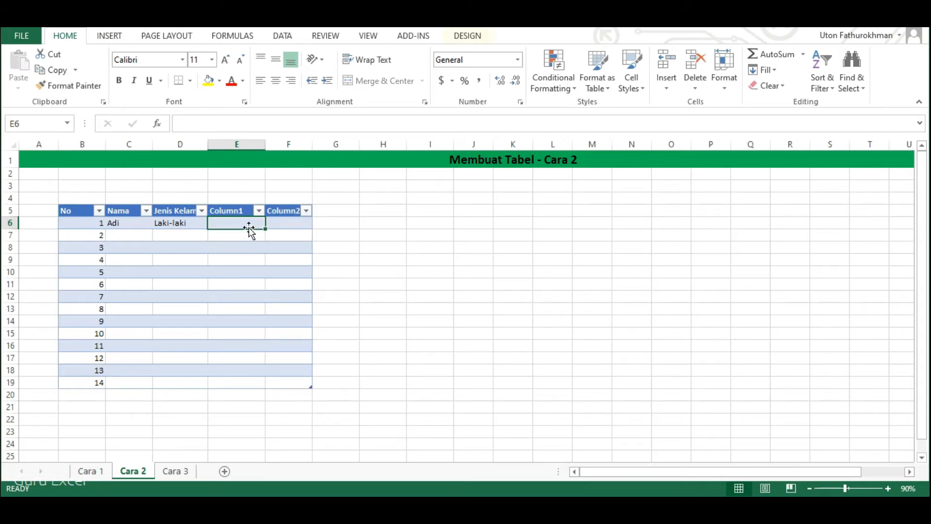
Rename the two added column headers as Tempat Lahir and Tanggal Lahir.
click(228, 209)
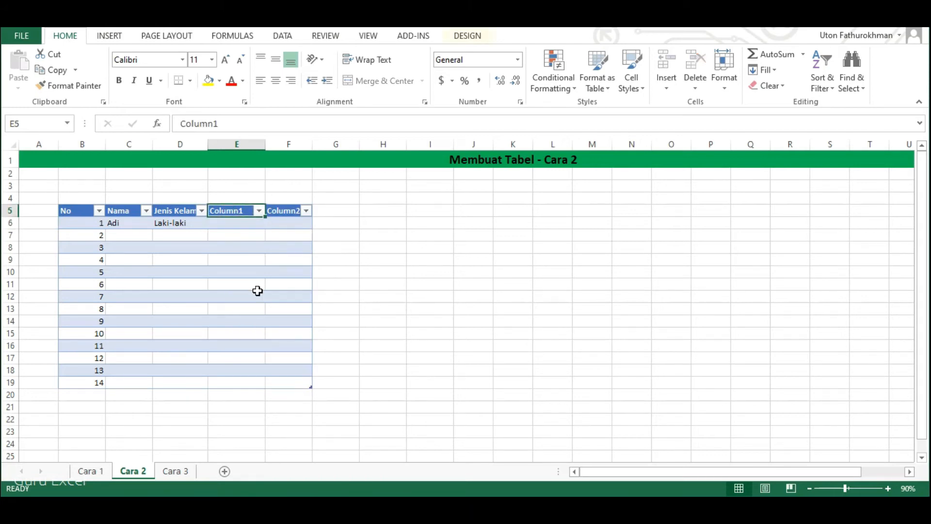
text(Tem)
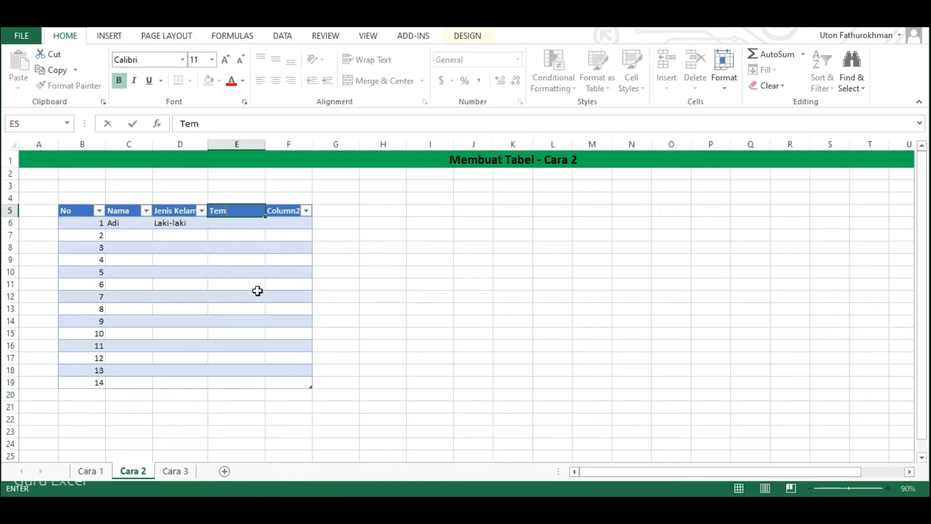
text(pat Lahir)
key(Tab)
text(T)
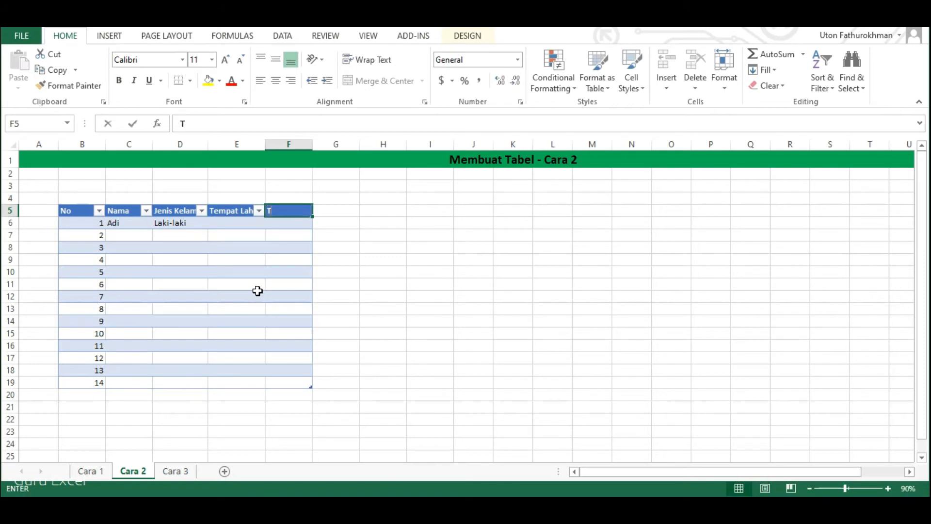
text(Anggal Lahir)
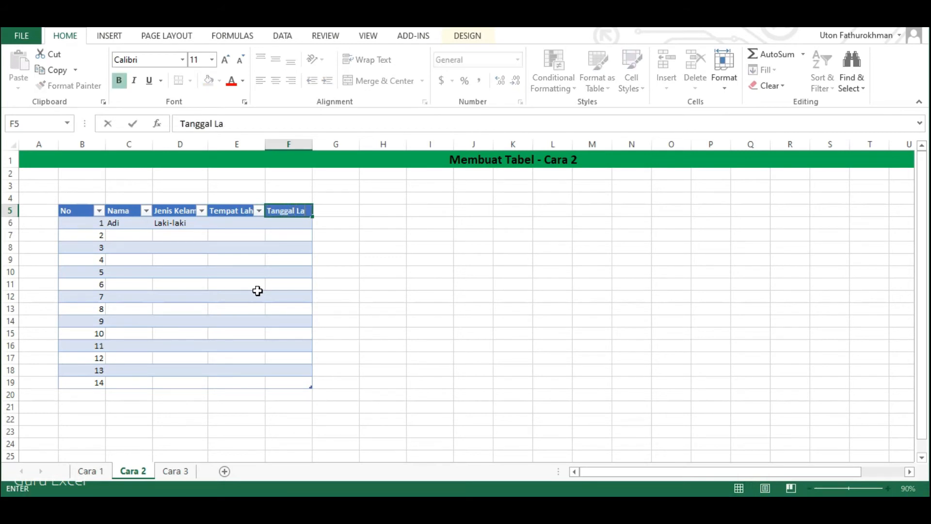
key(Return)
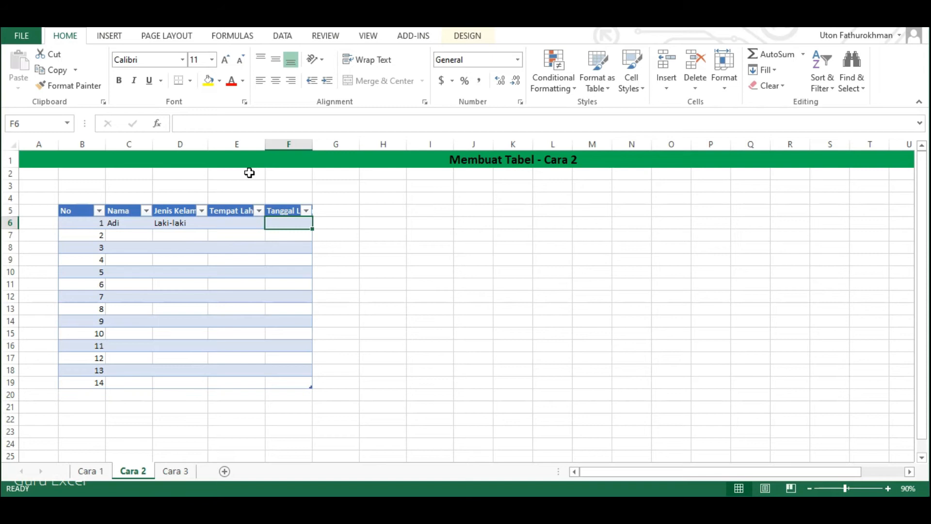
Autofit the widths of the Tempat Lahir, Tanggal Lahir and Jenis Kelamin columns to their contents.
double_click(265, 144)
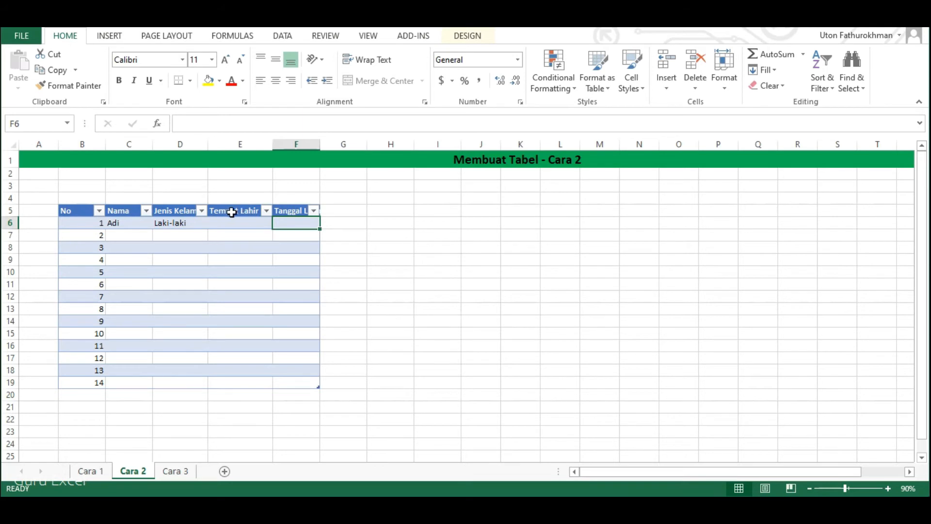
double_click(320, 144)
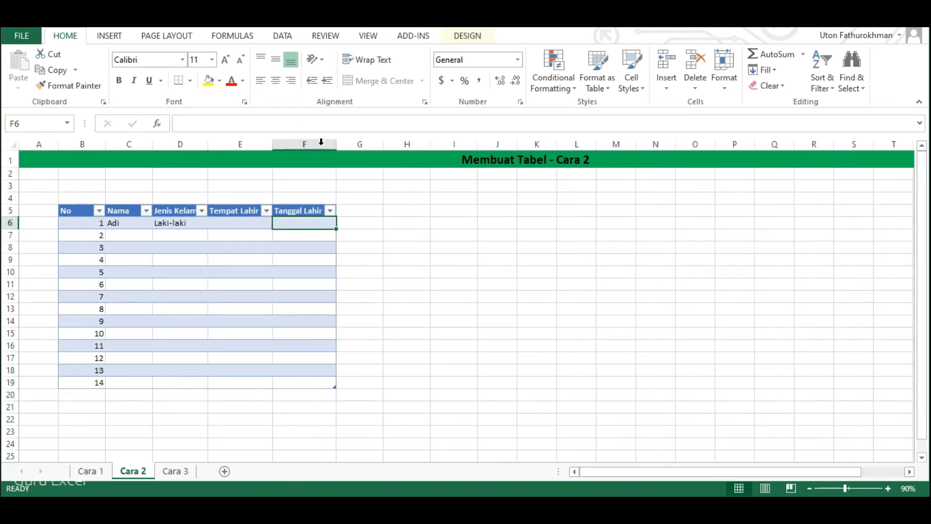
double_click(208, 144)
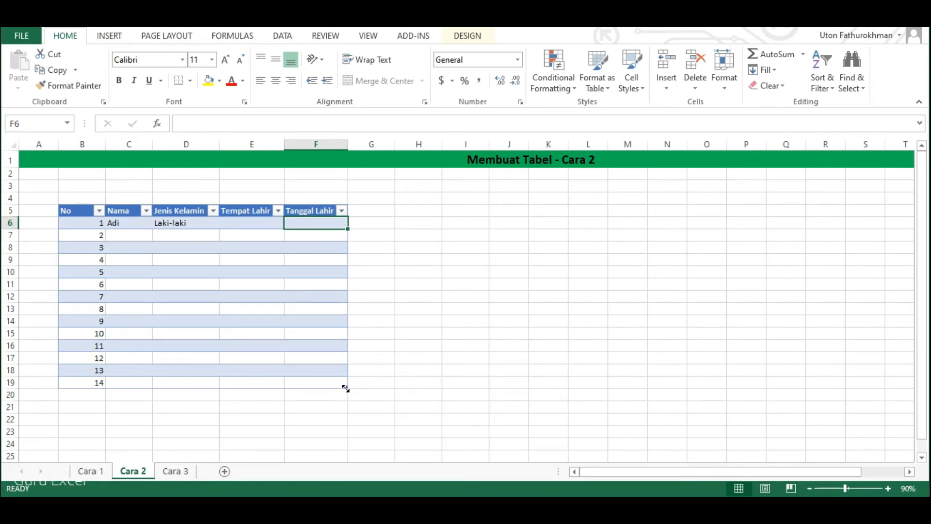
Shorten the table to end at row 15 and clear the leftover numbers in B16:B19.
drag(345, 382, 344, 341)
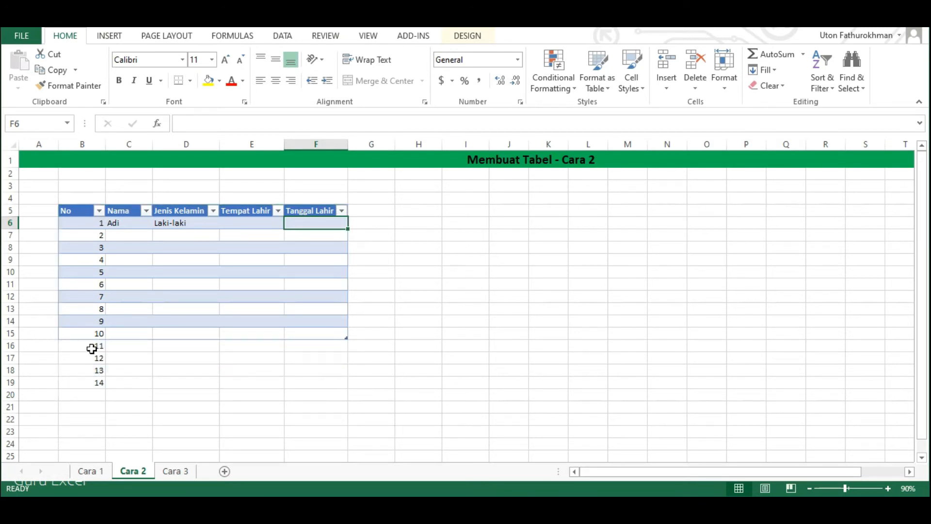
drag(90, 348, 96, 381)
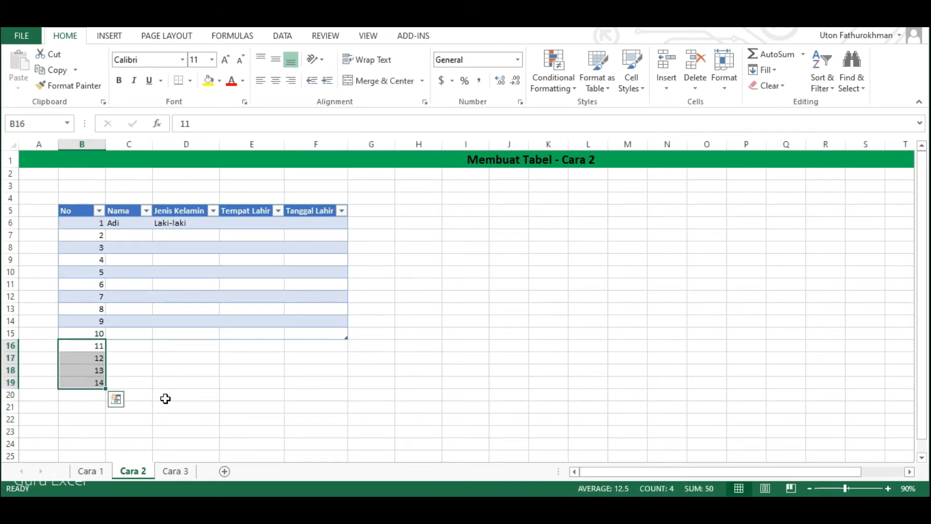
key(Delete)
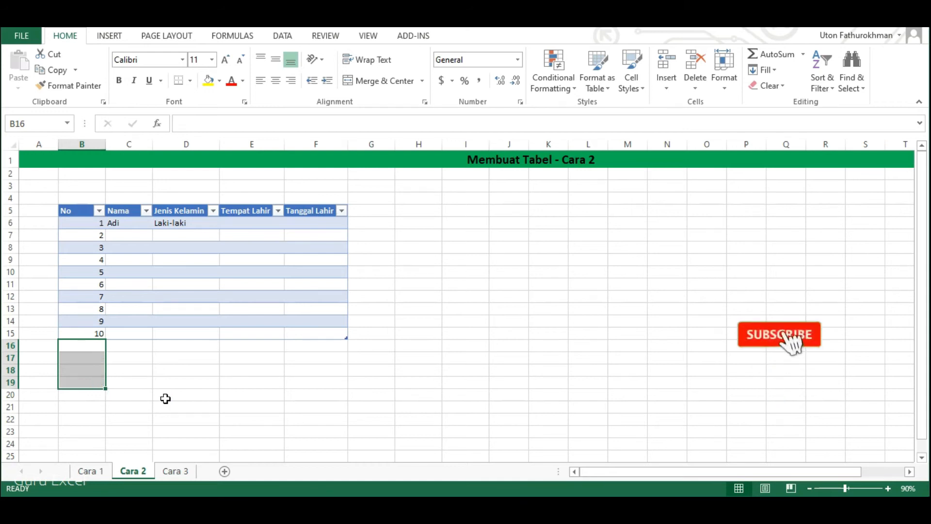
On the Cara 3 sheet, apply All Borders to the hotel guest data in A8:I31.
click(165, 399)
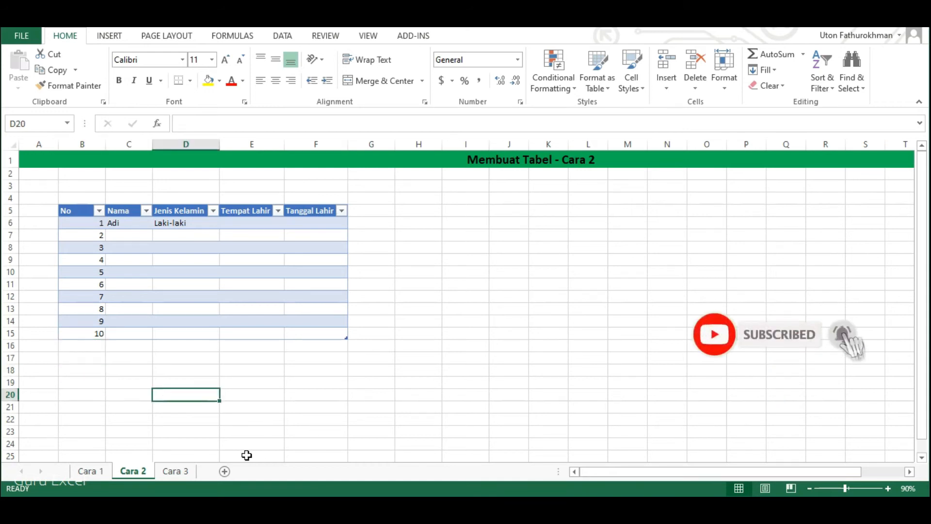
click(171, 473)
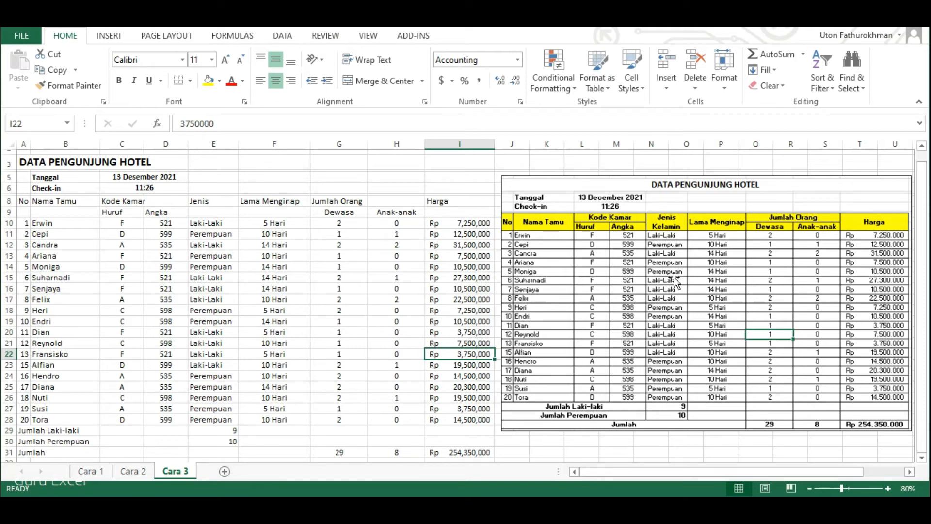
click(24, 203)
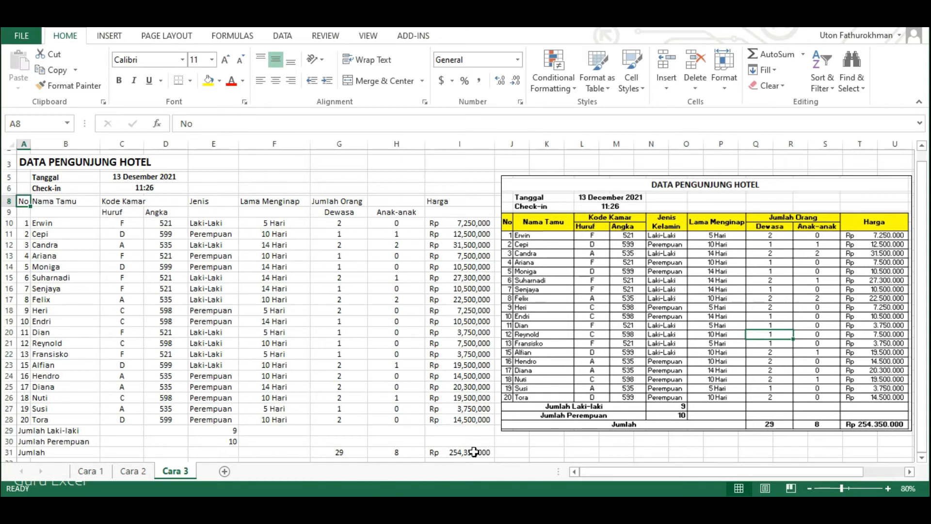
shift+click(474, 452)
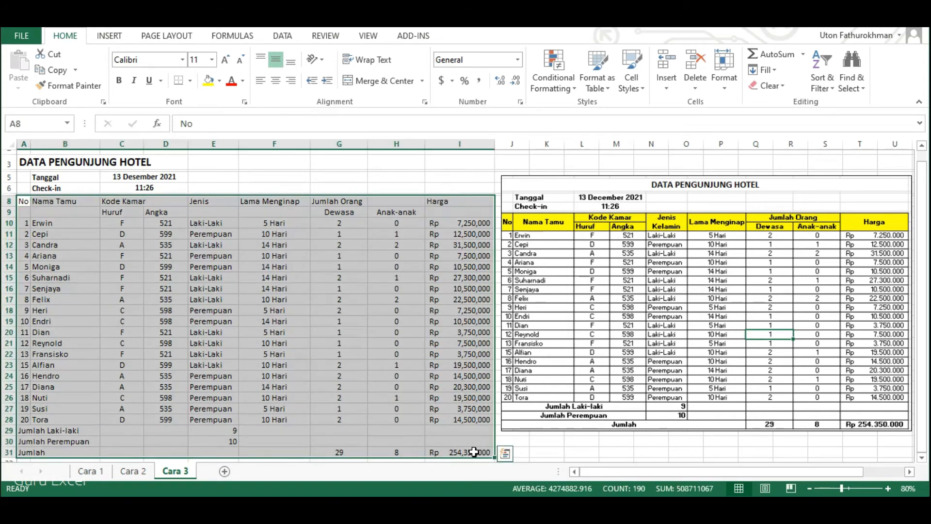
click(190, 82)
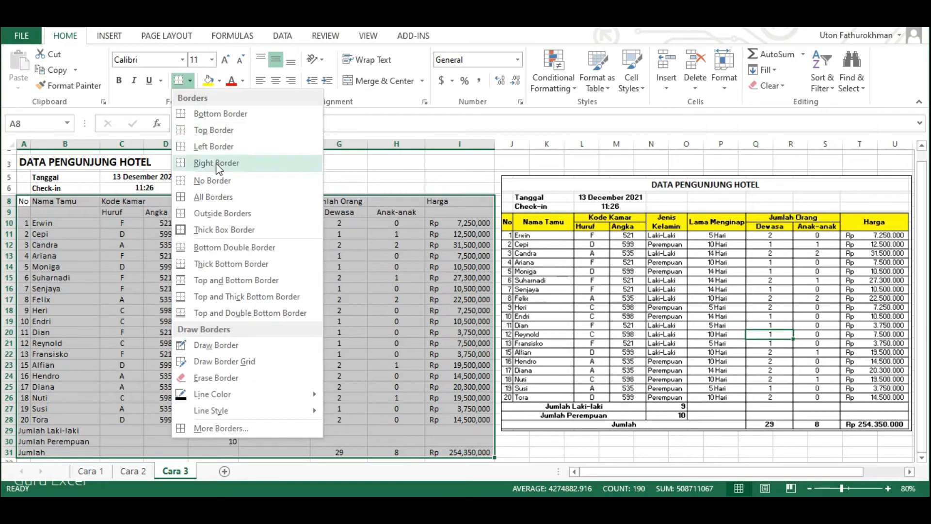
click(224, 198)
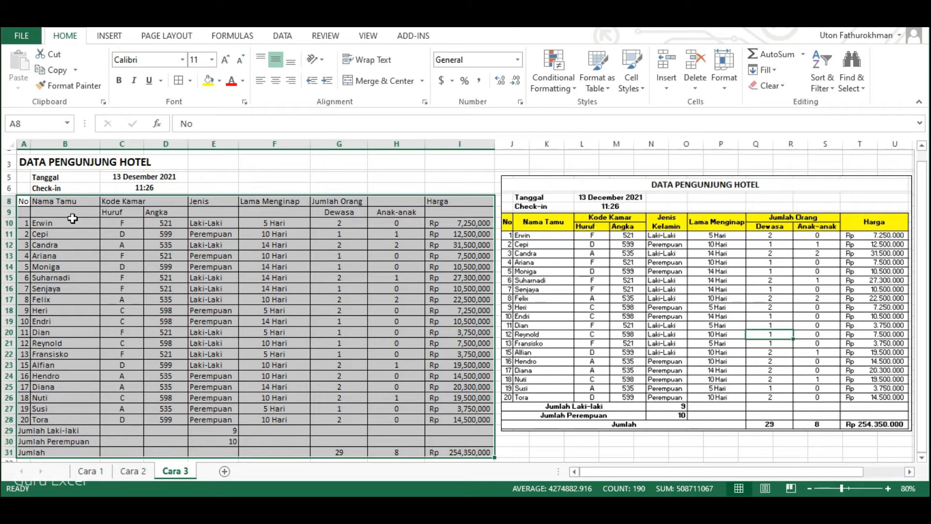
Merge and center the No header across A8:A9 and the Nama Tamu header across B8:B9.
click(25, 201)
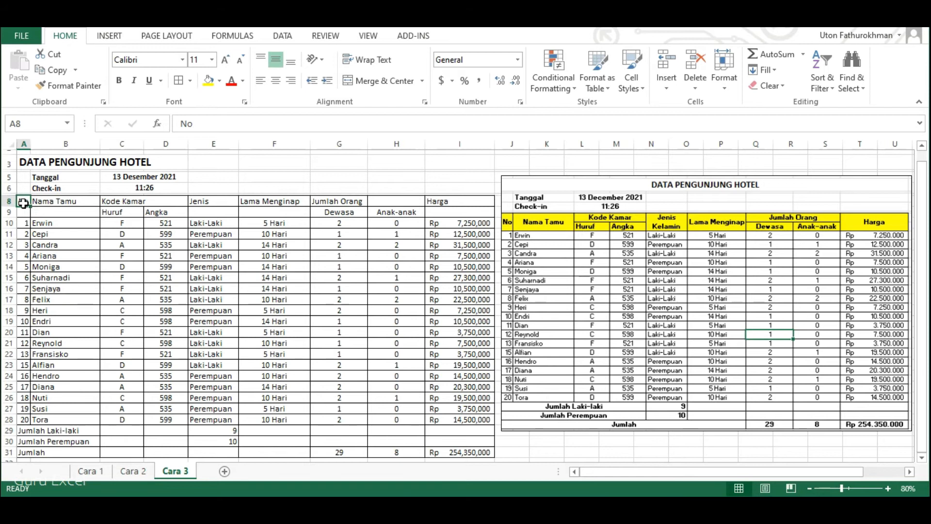
drag(23, 203, 23, 210)
click(240, 509)
click(31, 206)
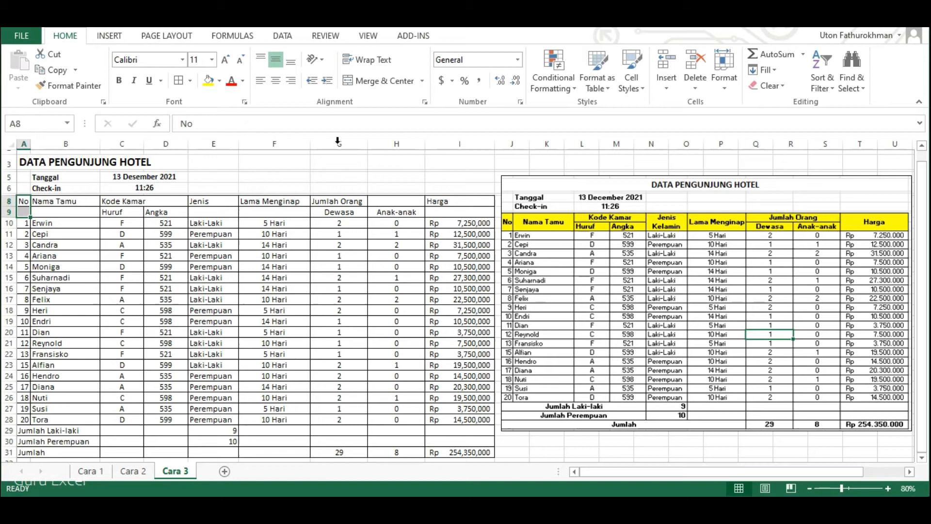
click(369, 83)
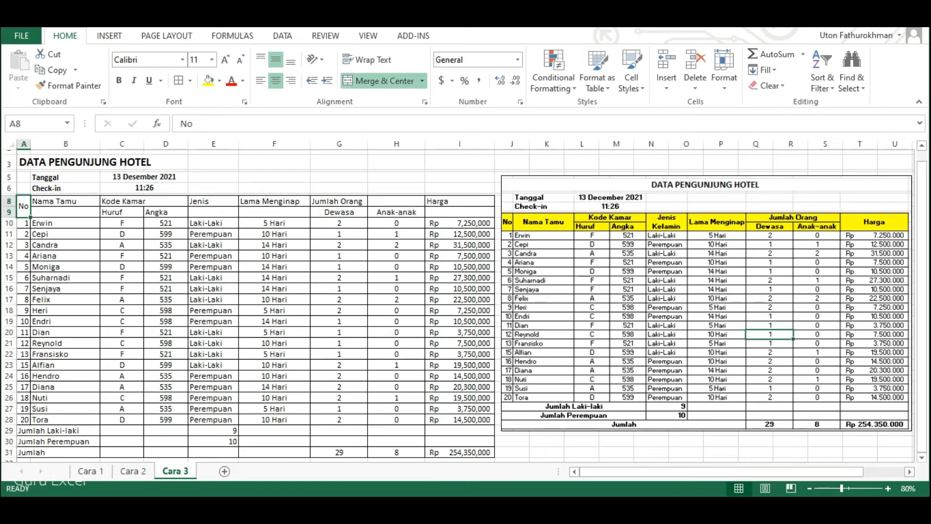
click(71, 200)
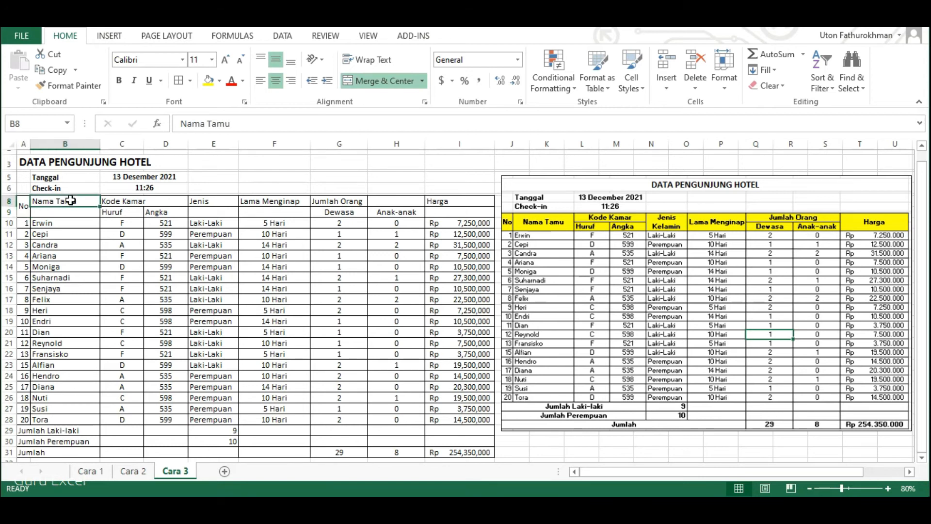
drag(70, 200, 72, 211)
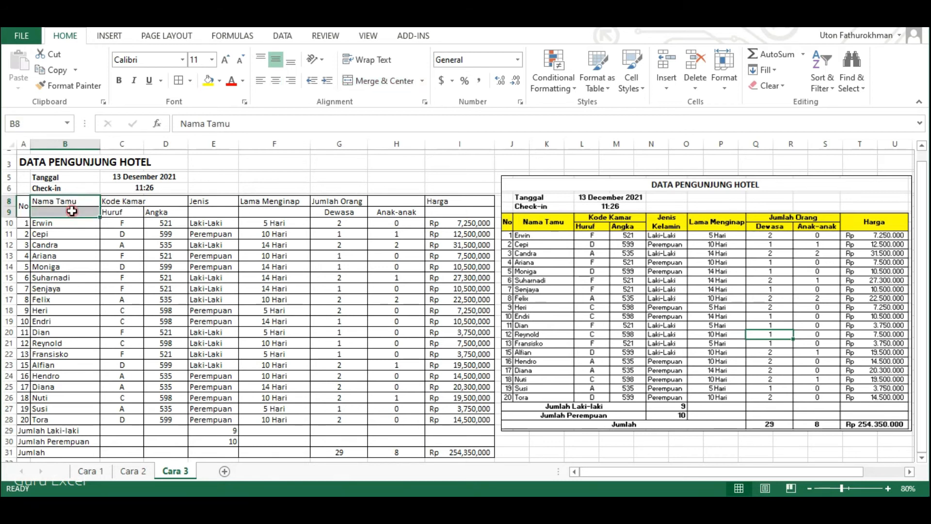
click(372, 83)
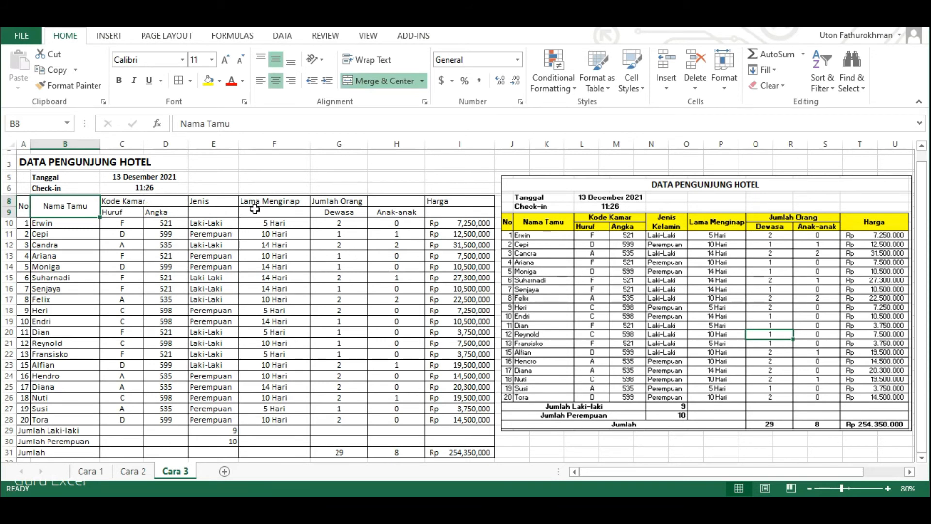
Merge and center the headers Kode Kamar (C8:D8), Jenis Kelamin (E8:E9), Lama Menginap (F8:F9) and Jumlah Orang (G8:H8) in one multiple selection.
click(118, 201)
drag(138, 201, 163, 200)
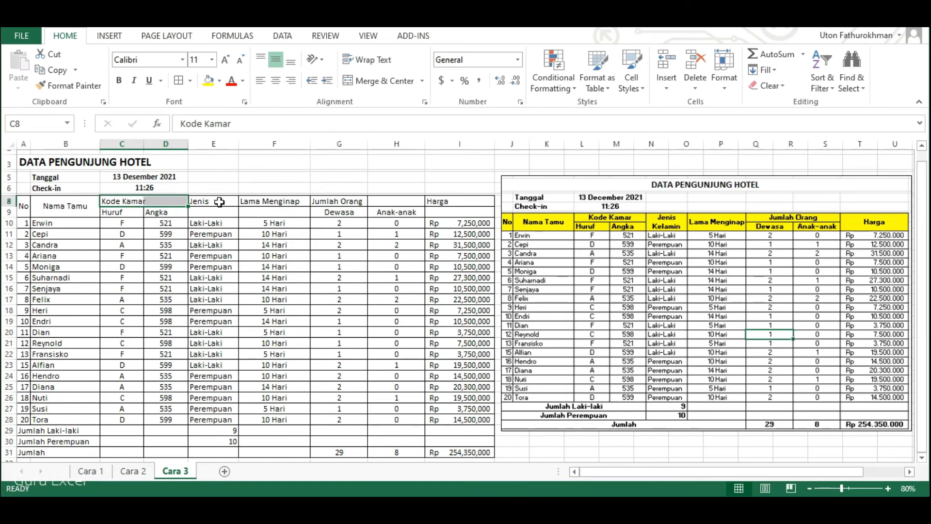
drag(220, 201, 220, 211)
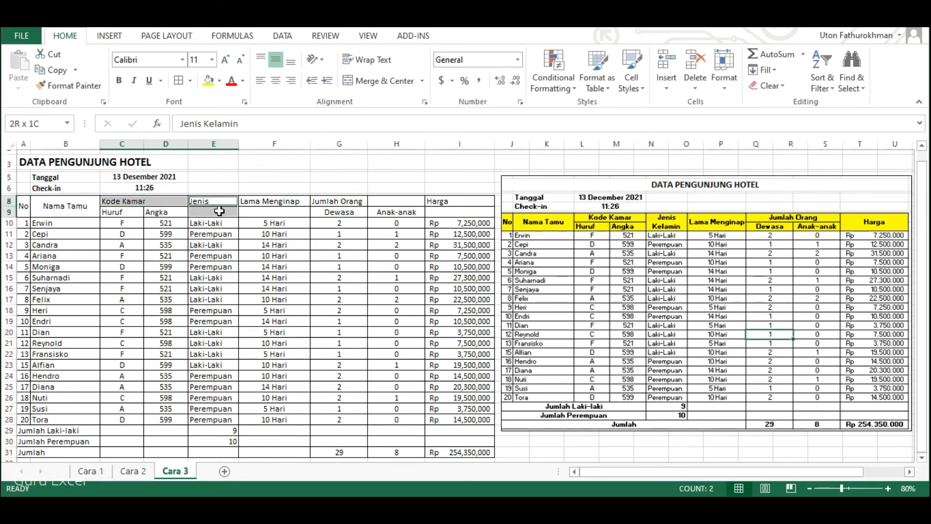
drag(219, 211, 219, 212)
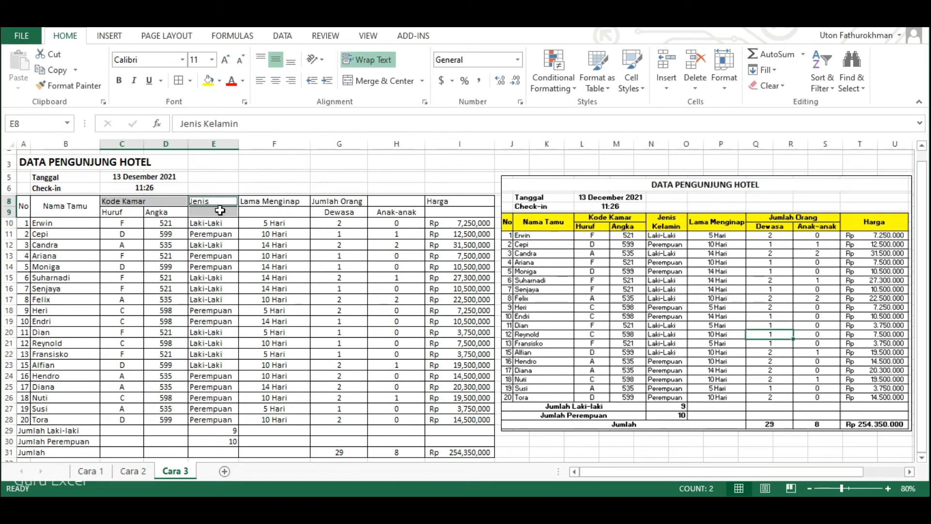
ctrl+click(294, 202)
drag(295, 201, 295, 212)
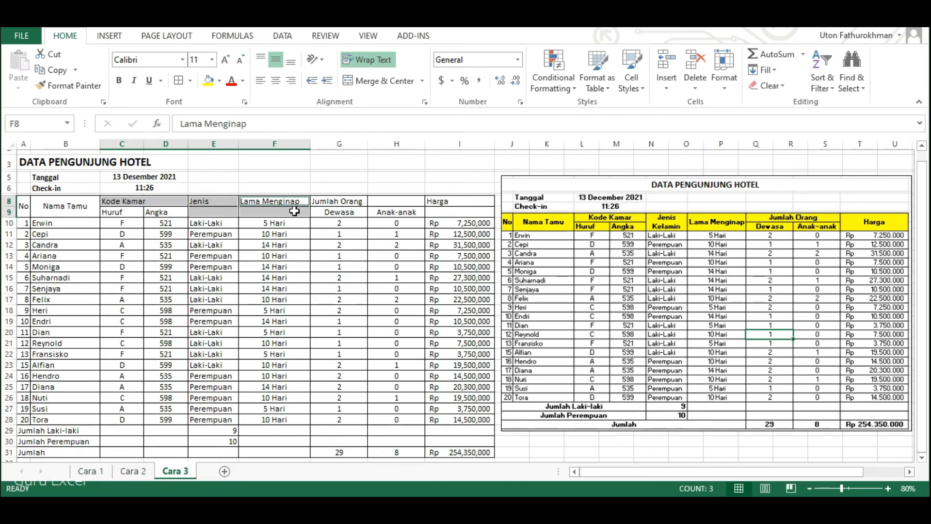
click(342, 200)
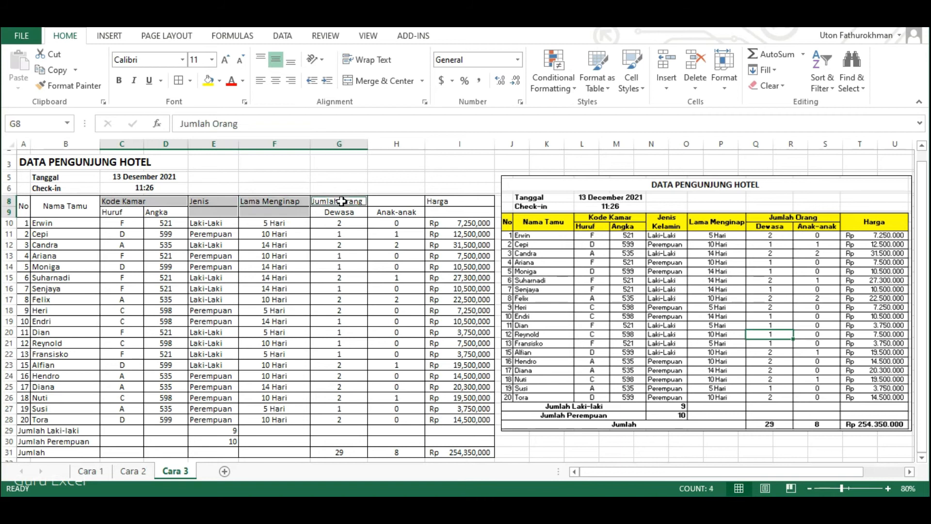
drag(342, 201, 379, 202)
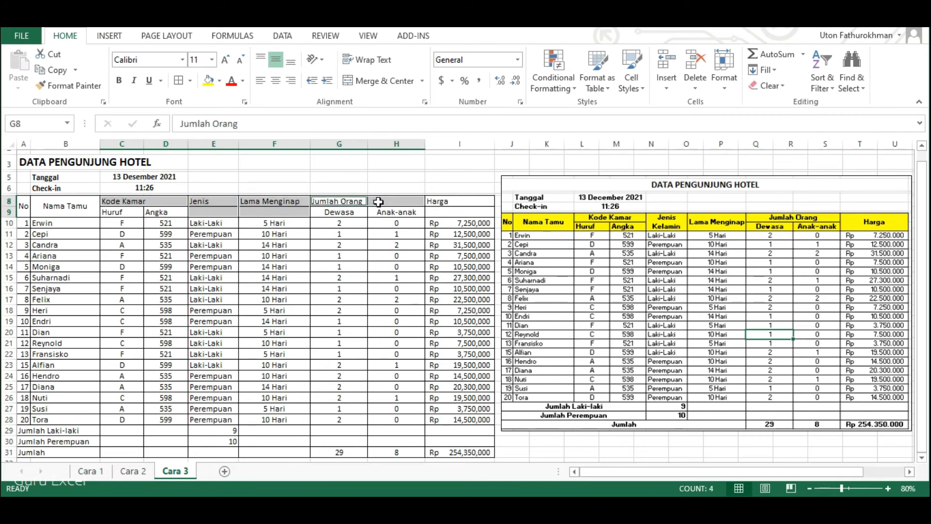
click(381, 82)
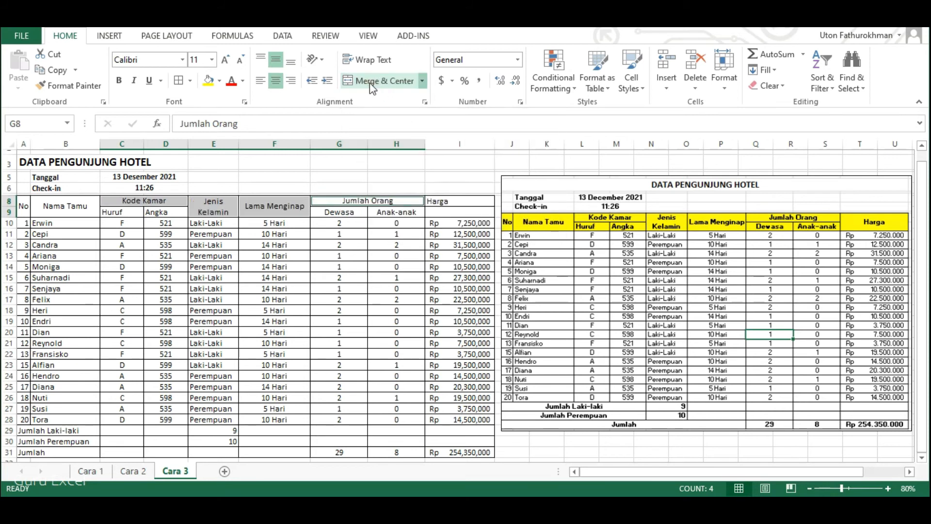
click(368, 254)
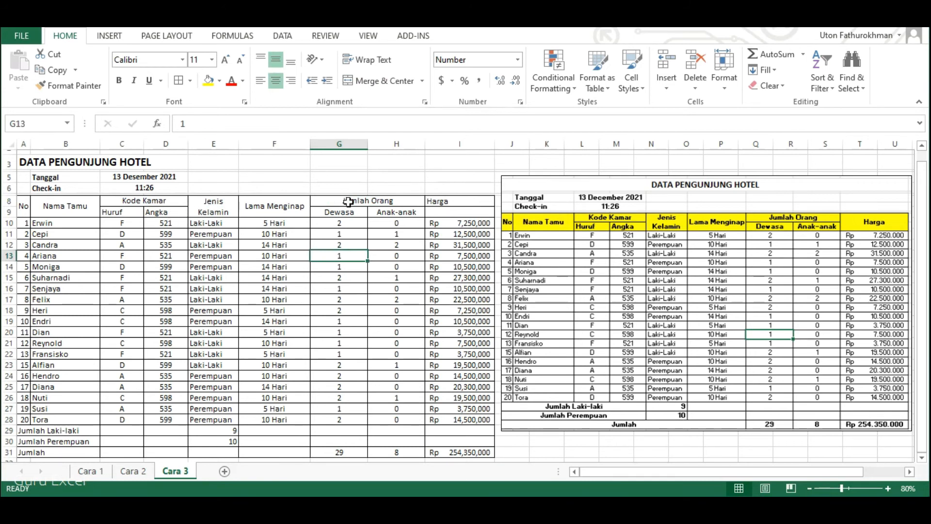
Merge and center Harga (I8:I9), Jumlah Laki-laki (A29:D29), Jumlah Perempuan (A30:D30) and Jumlah (A31:F31) in one multiple selection.
click(457, 201)
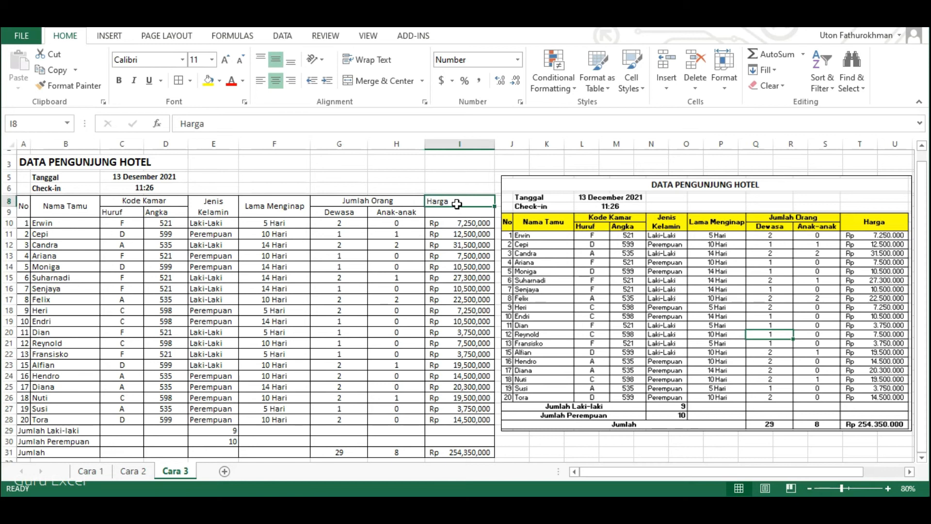
drag(457, 201, 457, 211)
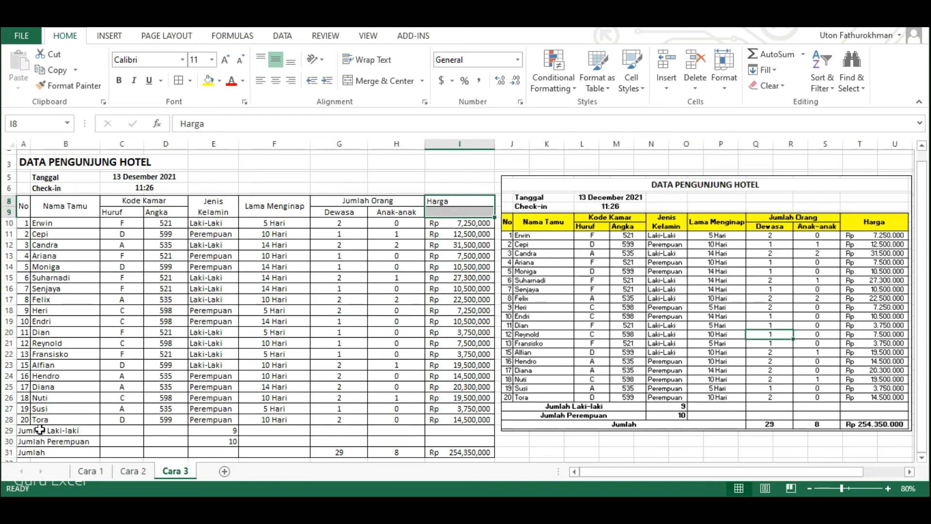
drag(24, 430, 161, 434)
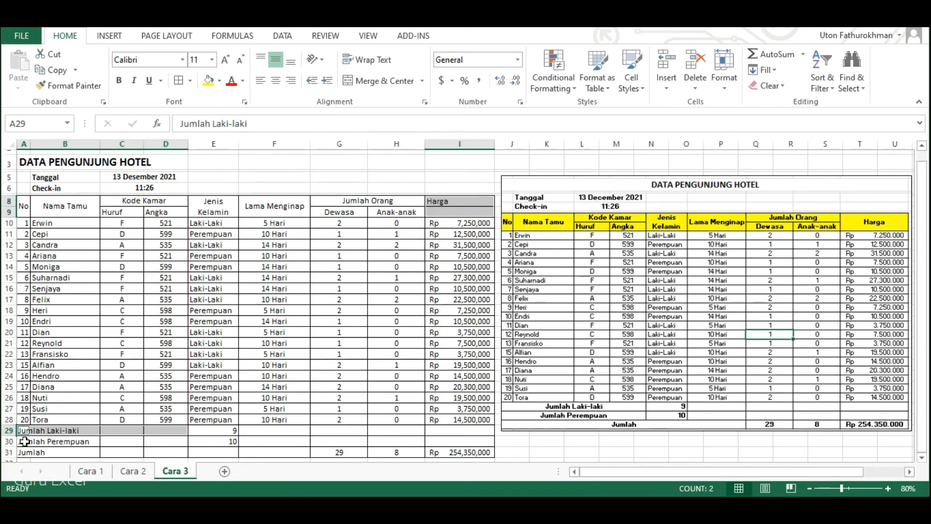
drag(24, 441, 157, 442)
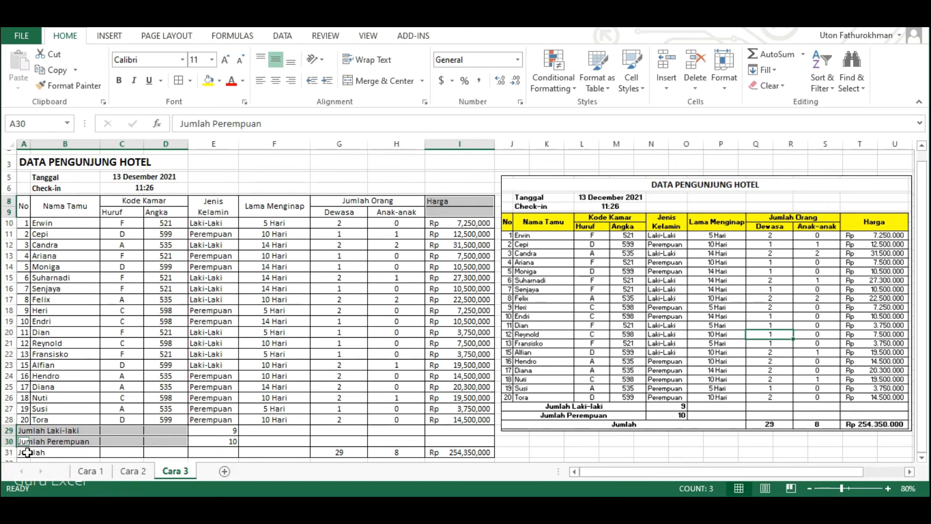
drag(26, 452, 243, 451)
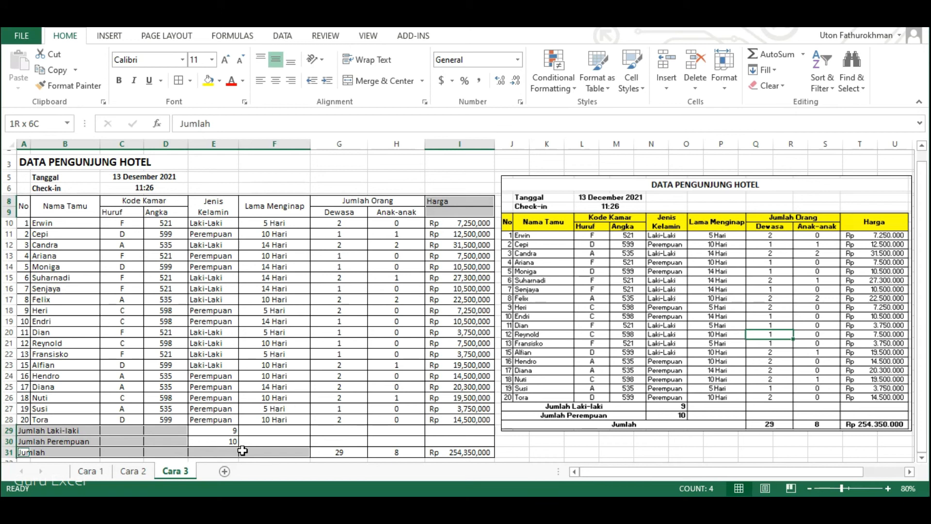
drag(243, 451, 242, 451)
click(372, 88)
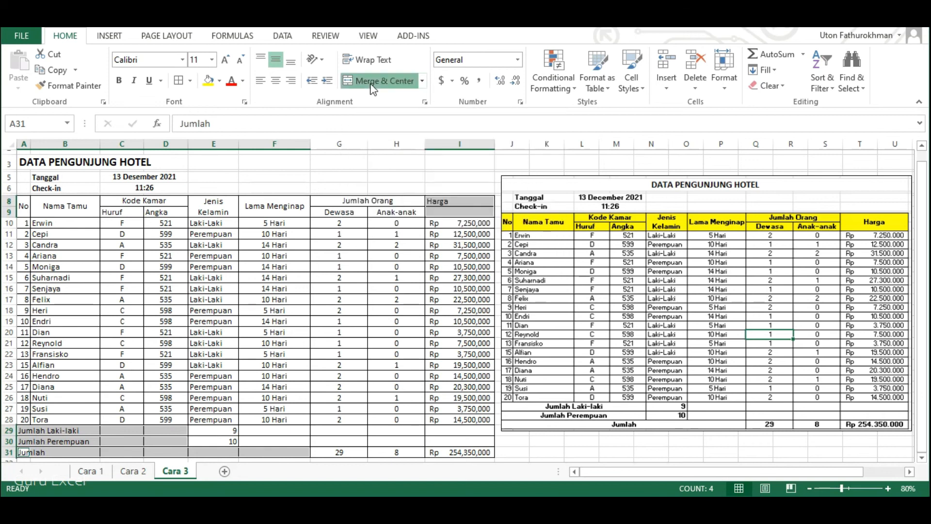
Merge and center the DATA PENGUNJUNG HOTEL title across A3:I3.
click(297, 323)
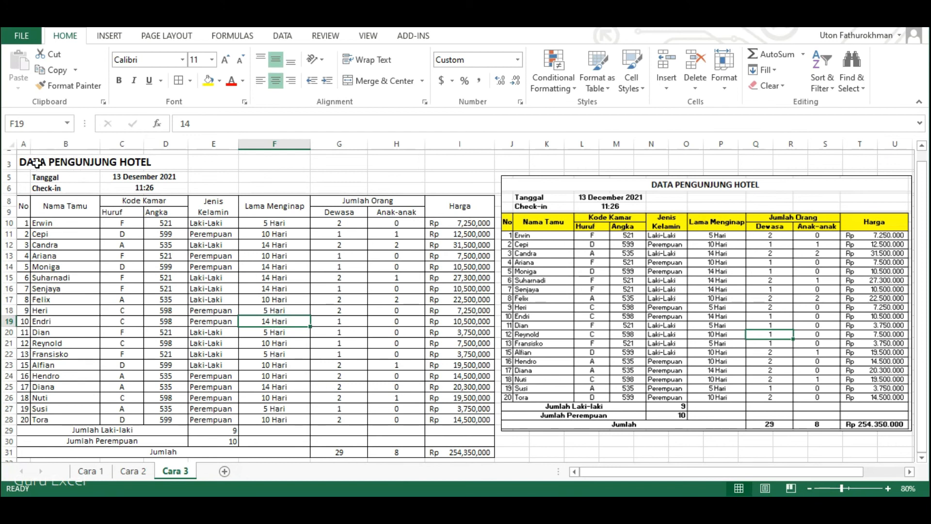
drag(22, 162, 443, 161)
click(381, 82)
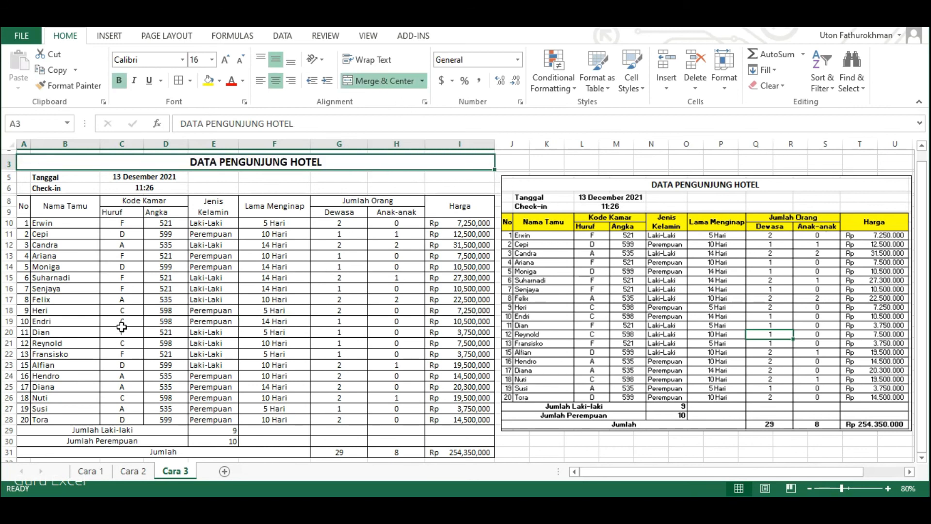
Make the table's header rows A8:I9 bold.
click(23, 208)
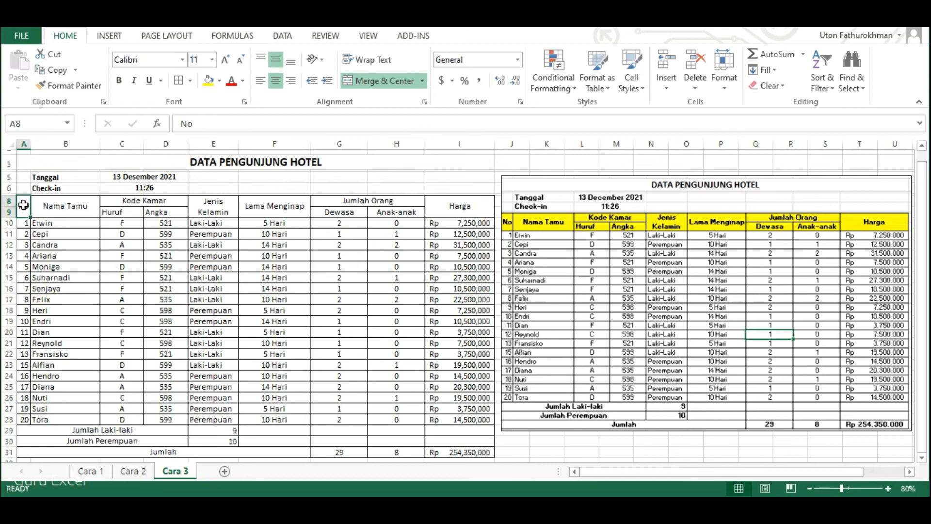
shift+click(460, 208)
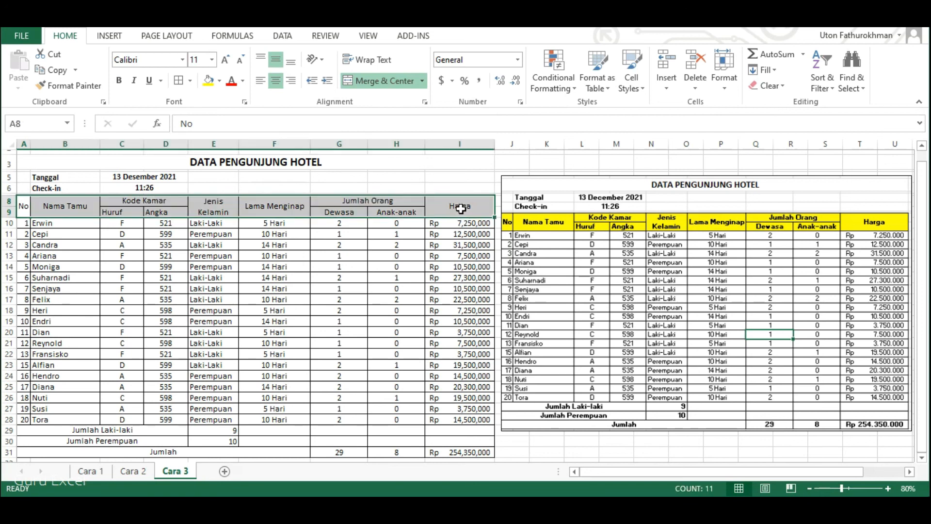
click(119, 80)
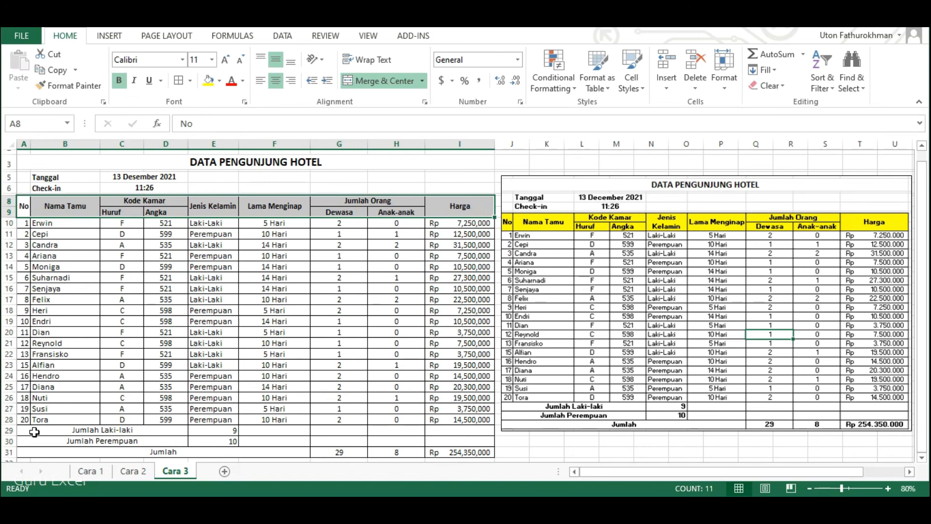
Make the summary cells A29:E30 and the Jumlah row A31:I31 bold.
drag(32, 431, 230, 439)
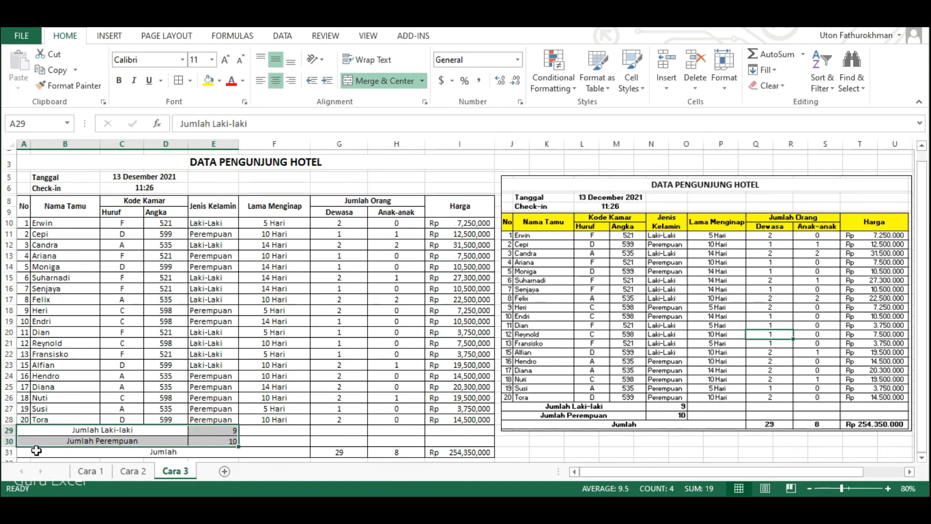
ctrl+click(68, 455)
drag(68, 455, 426, 451)
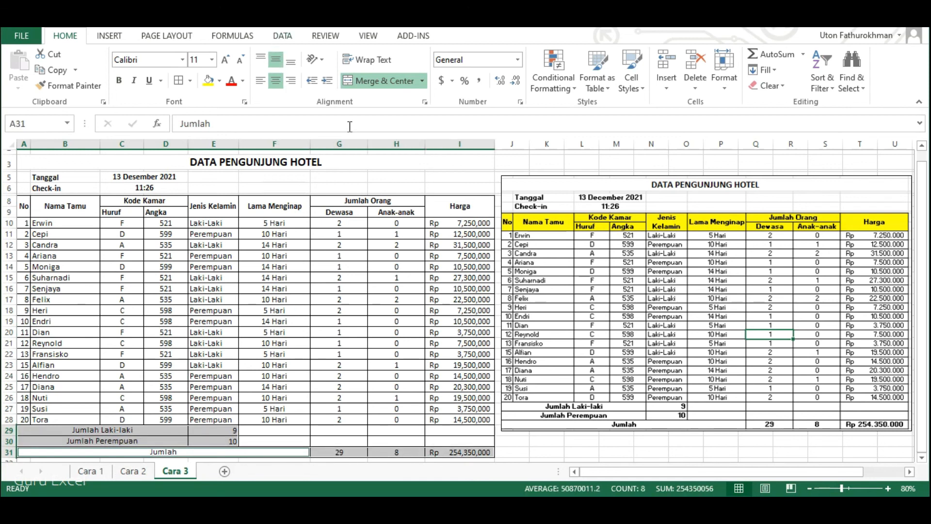
click(118, 80)
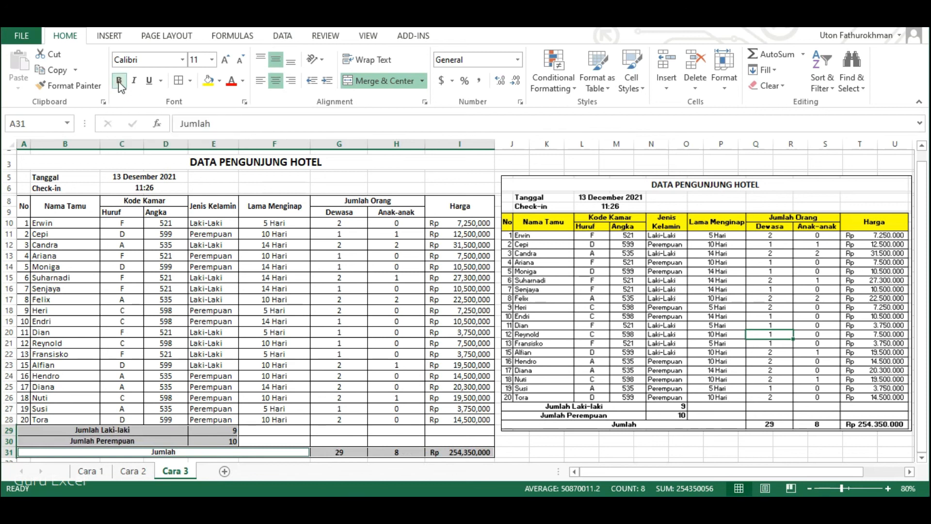
click(348, 322)
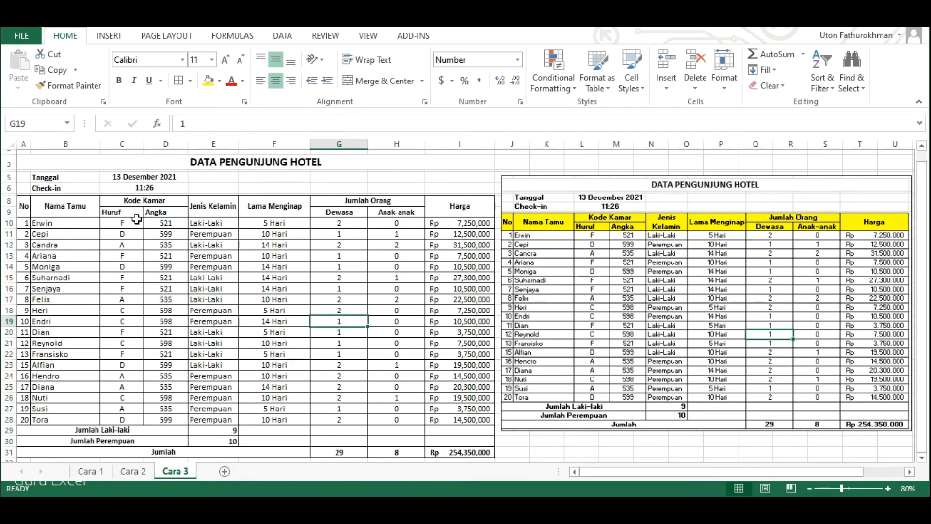
Fill the table's header rows A8:I9 with yellow.
click(28, 208)
drag(28, 207, 446, 210)
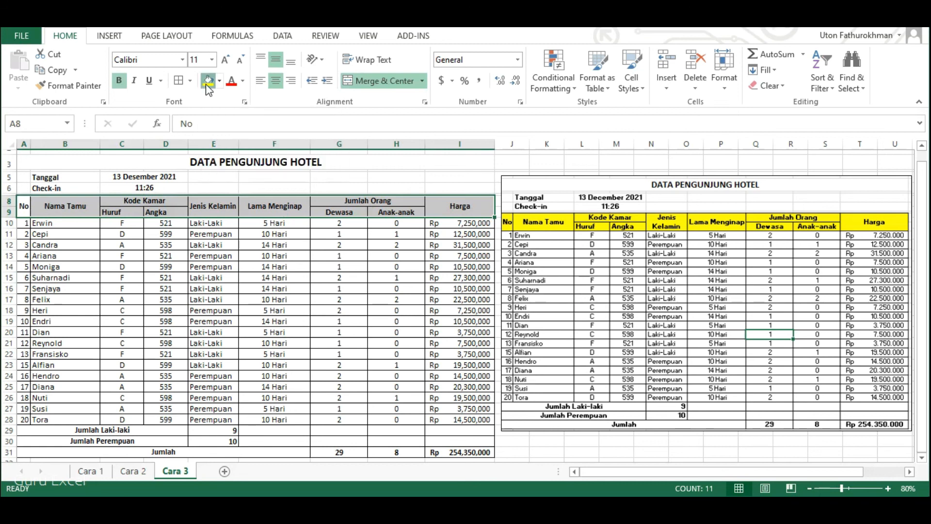
click(208, 83)
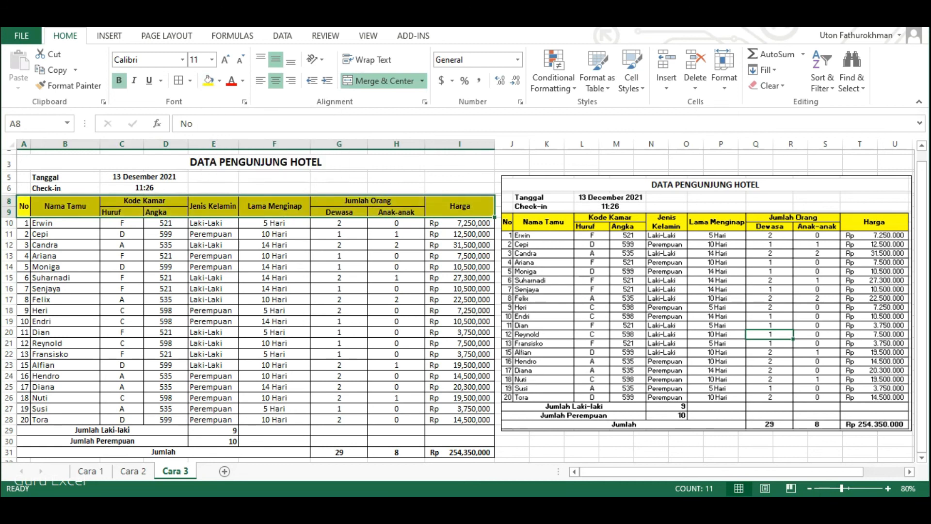